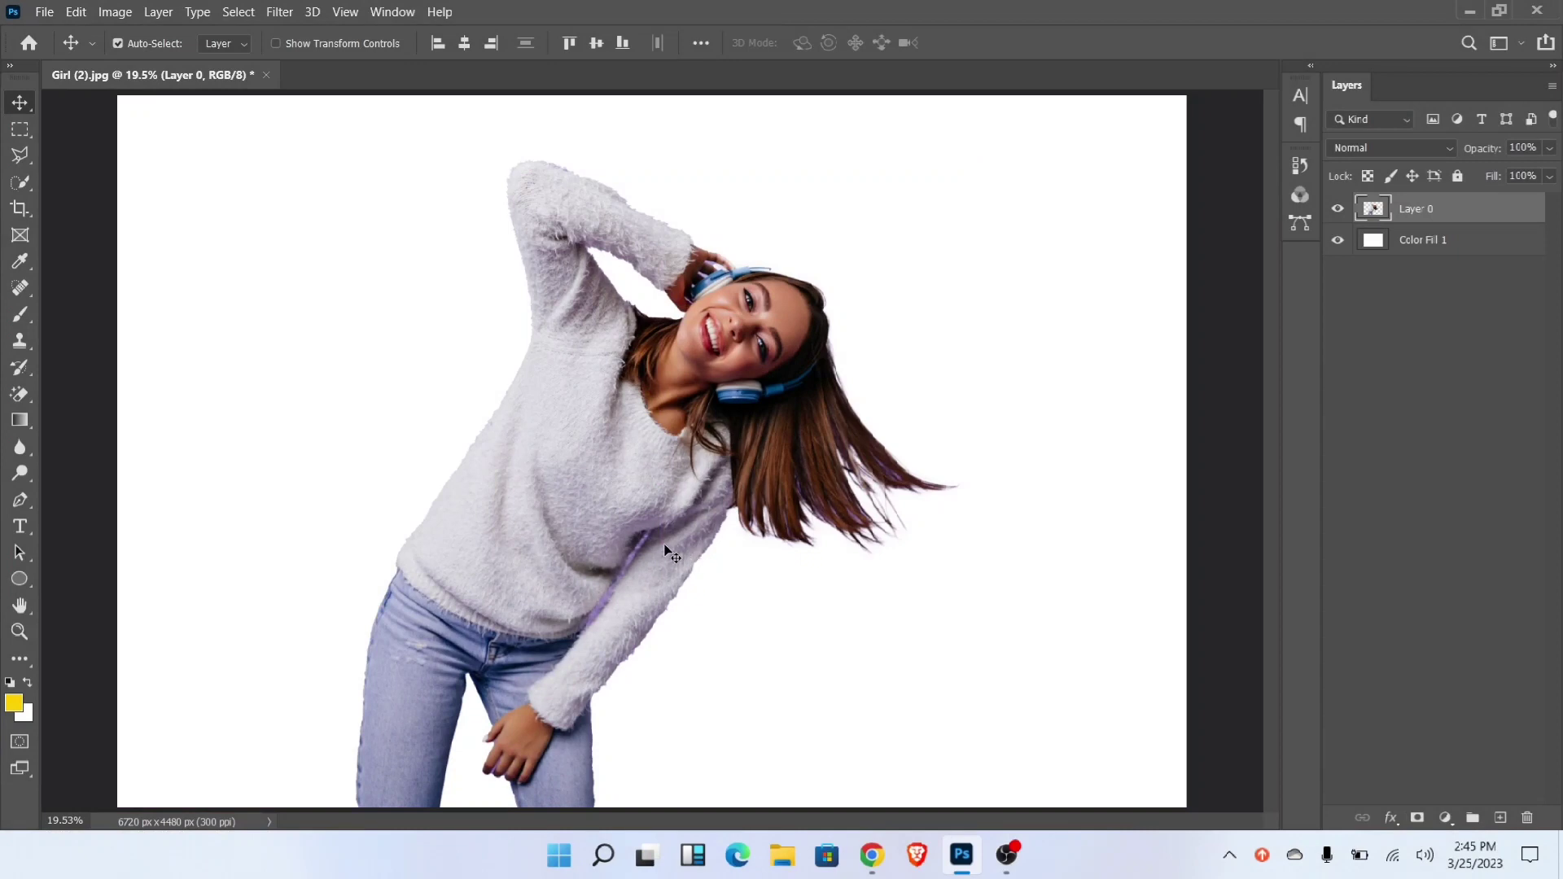
Step: Bring up the shape tool group to pick the Ellipse Tool
right_click(23, 582)
Step: Draw a large circle over the photo and fill it with purple
click(100, 614)
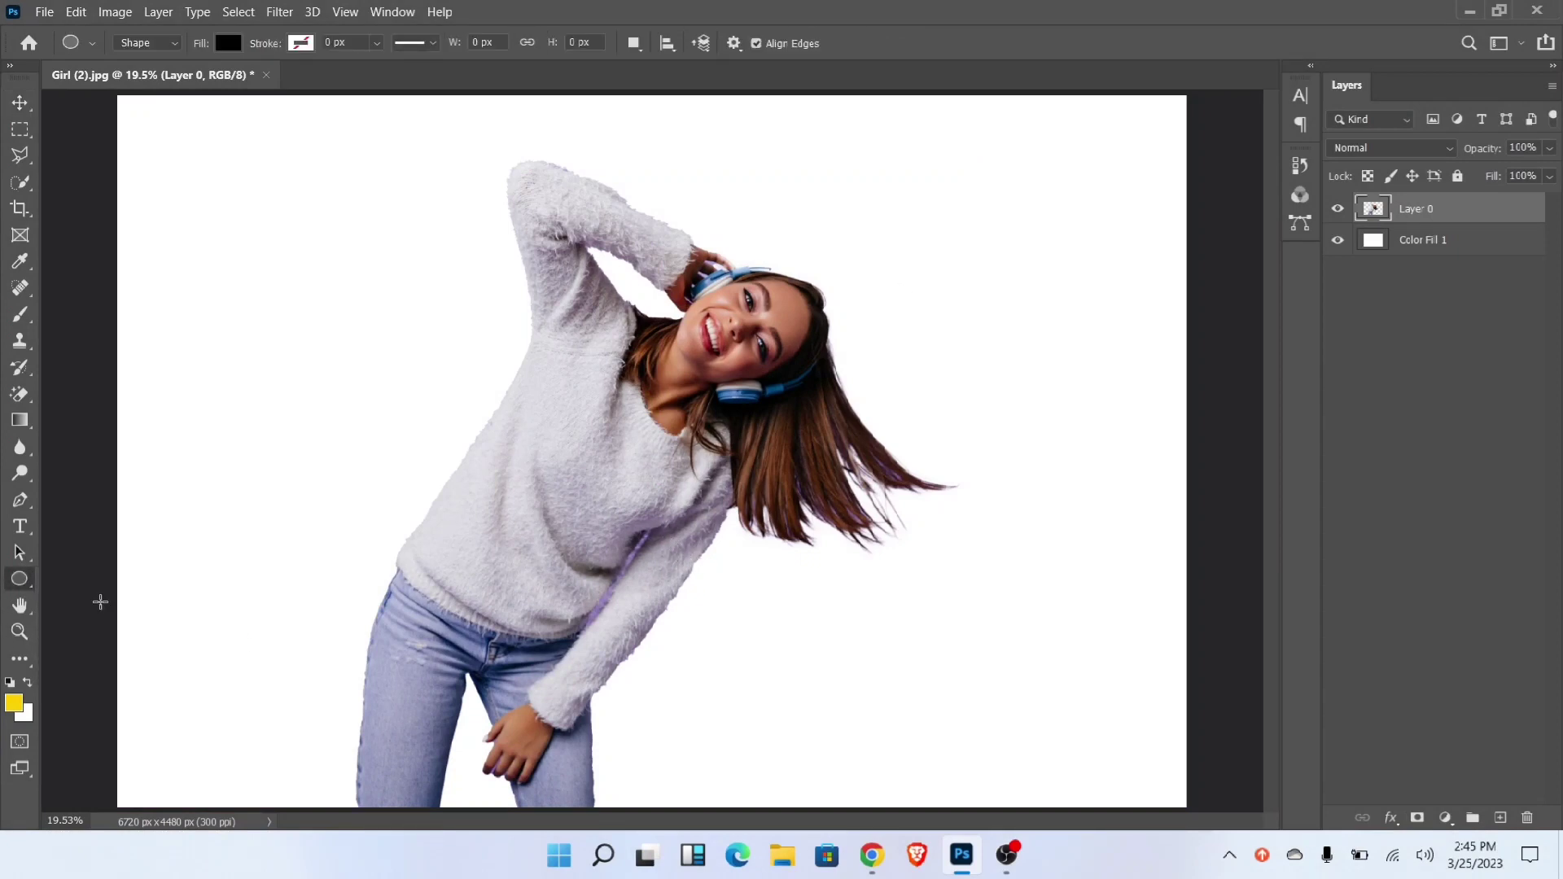
drag(473, 351, 693, 523)
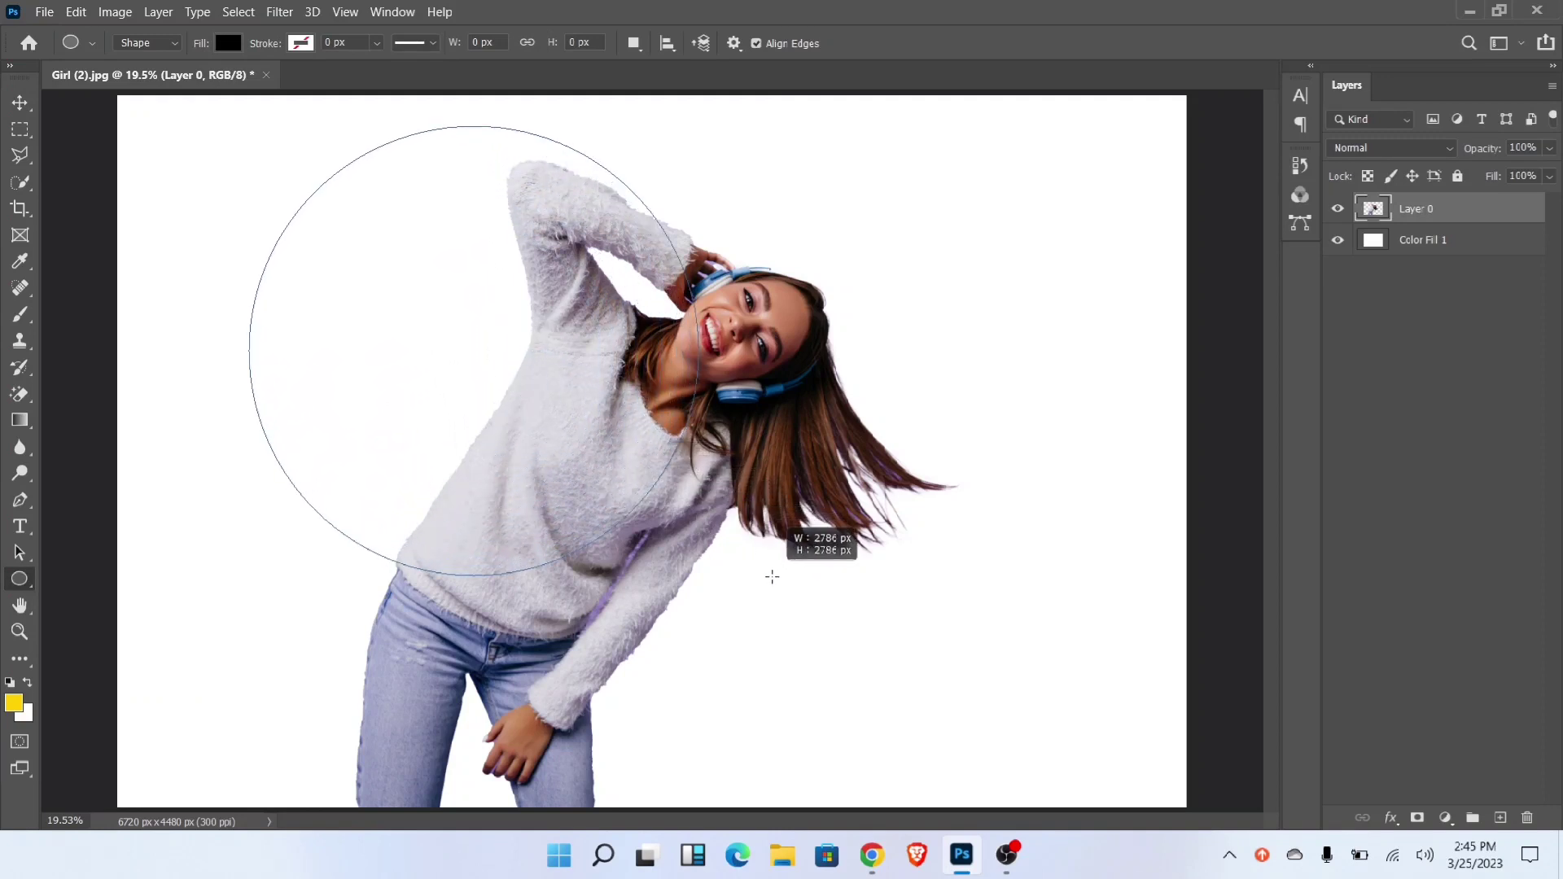
drag(694, 523, 774, 579)
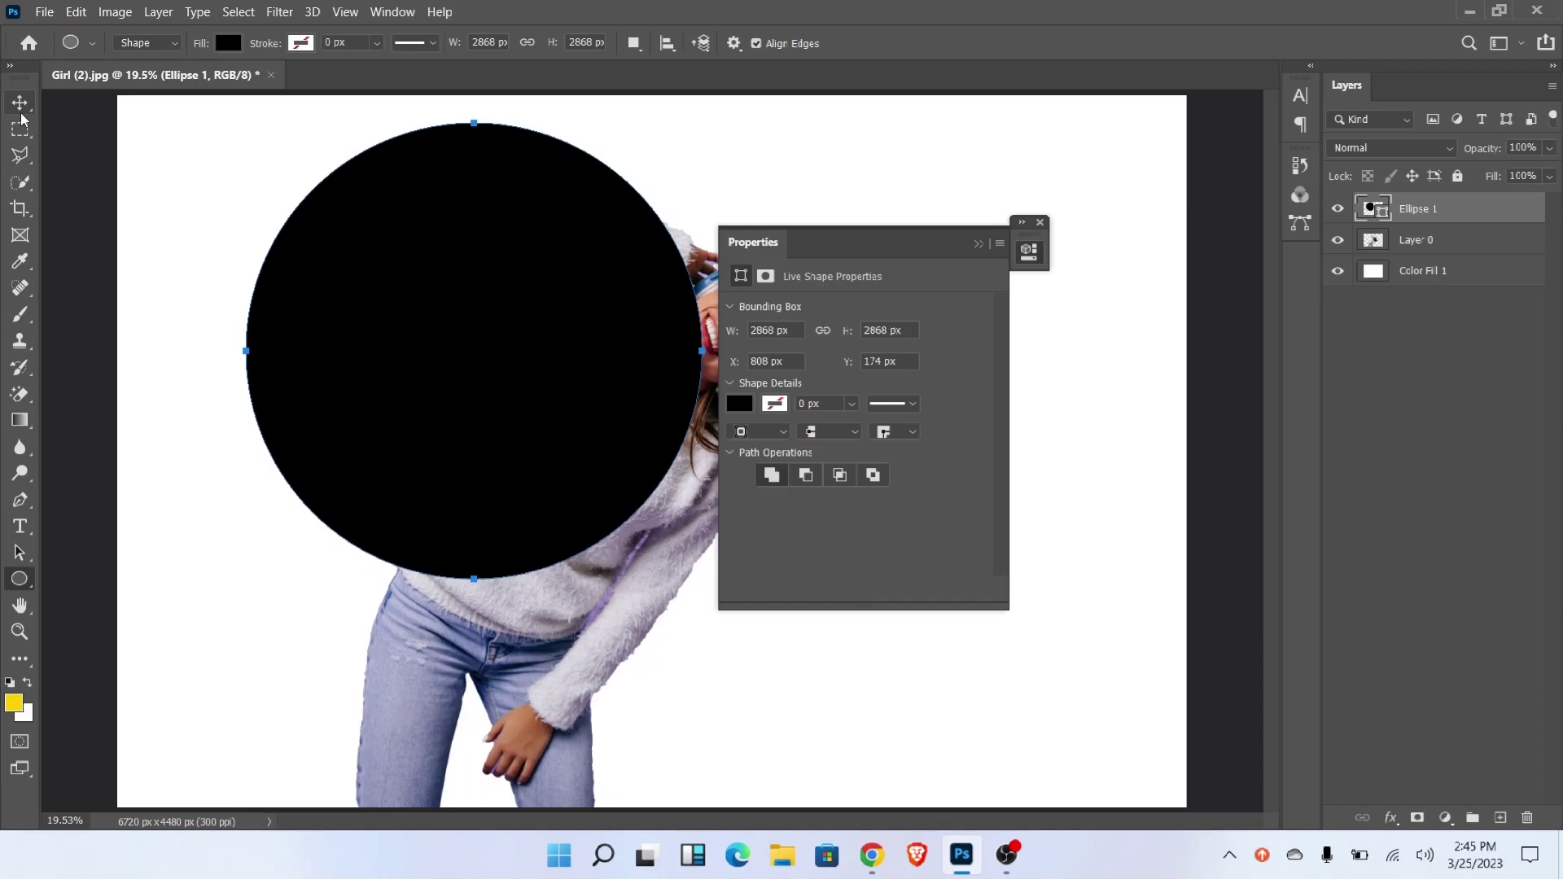
click(743, 407)
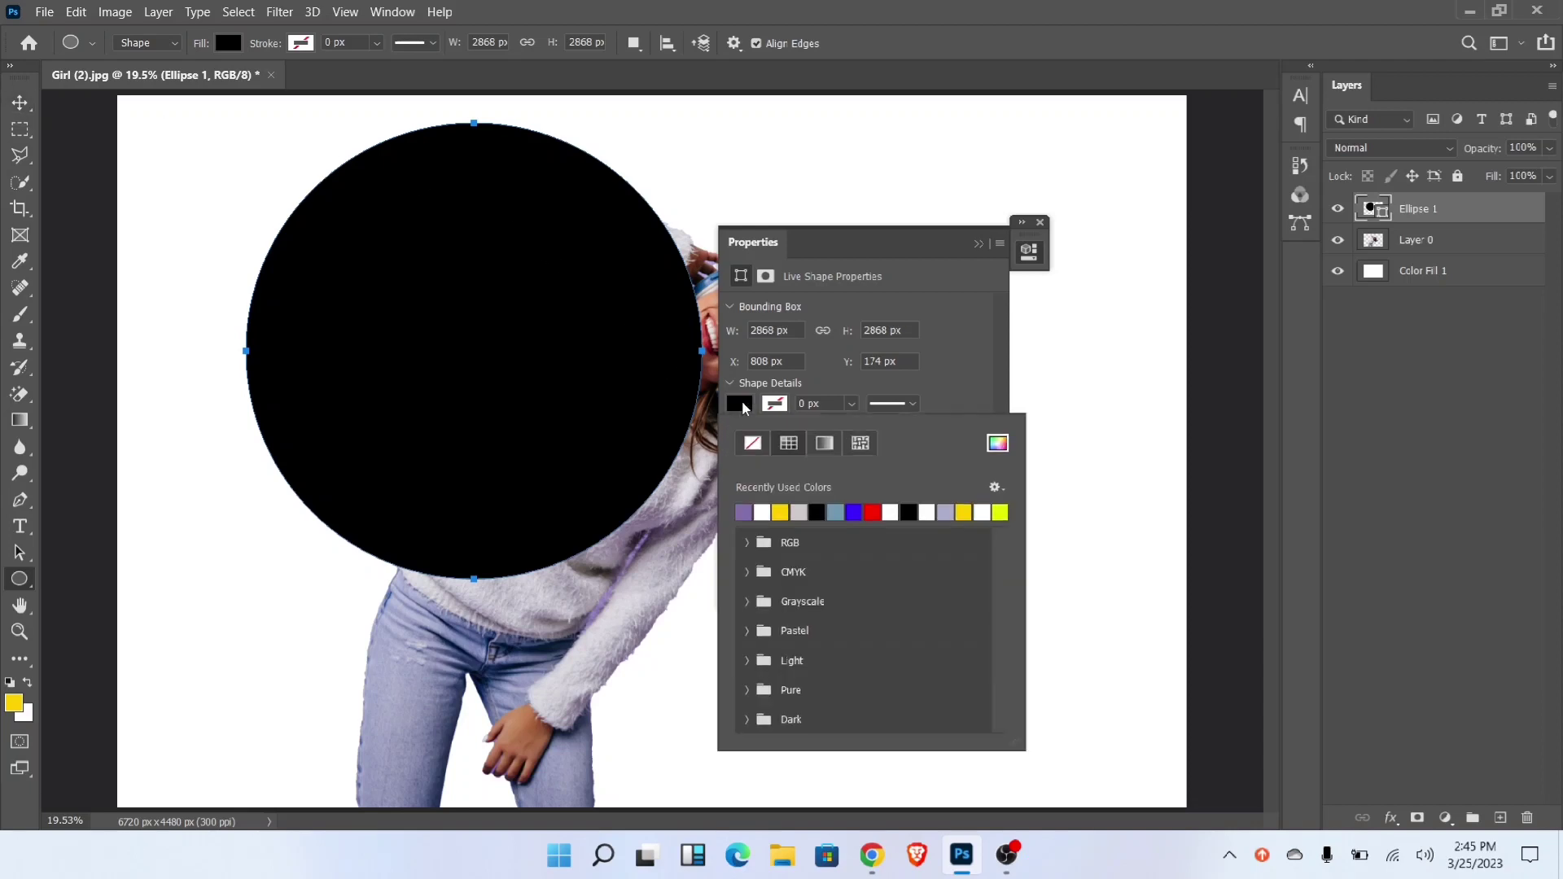
click(758, 508)
click(978, 243)
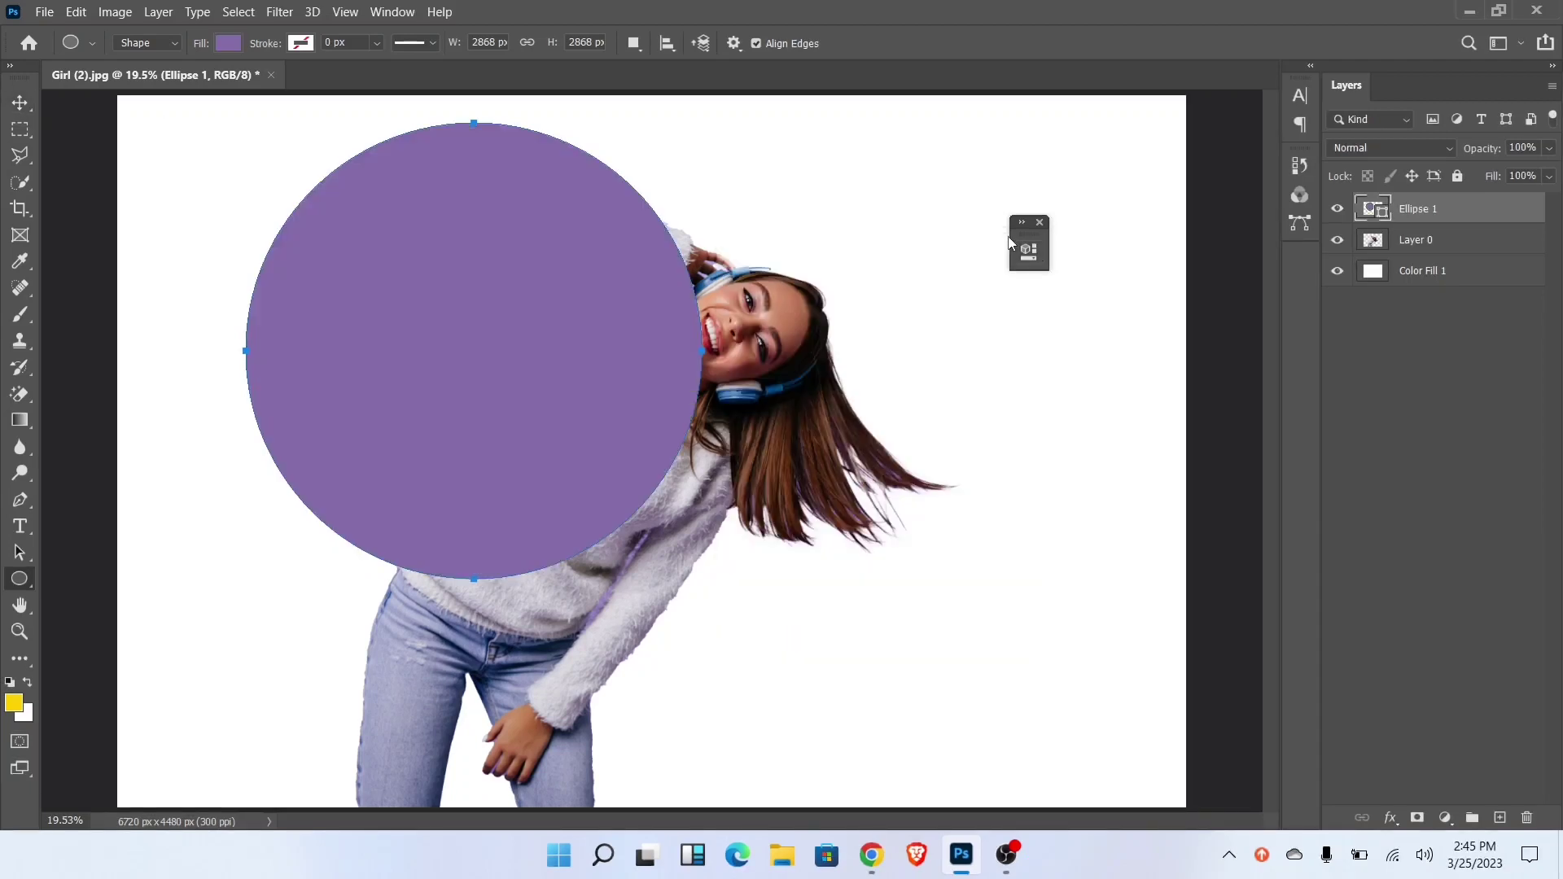
click(1040, 221)
Step: Move the purple circle down and right, shrinking it over her lower body
key(v)
drag(414, 329, 502, 528)
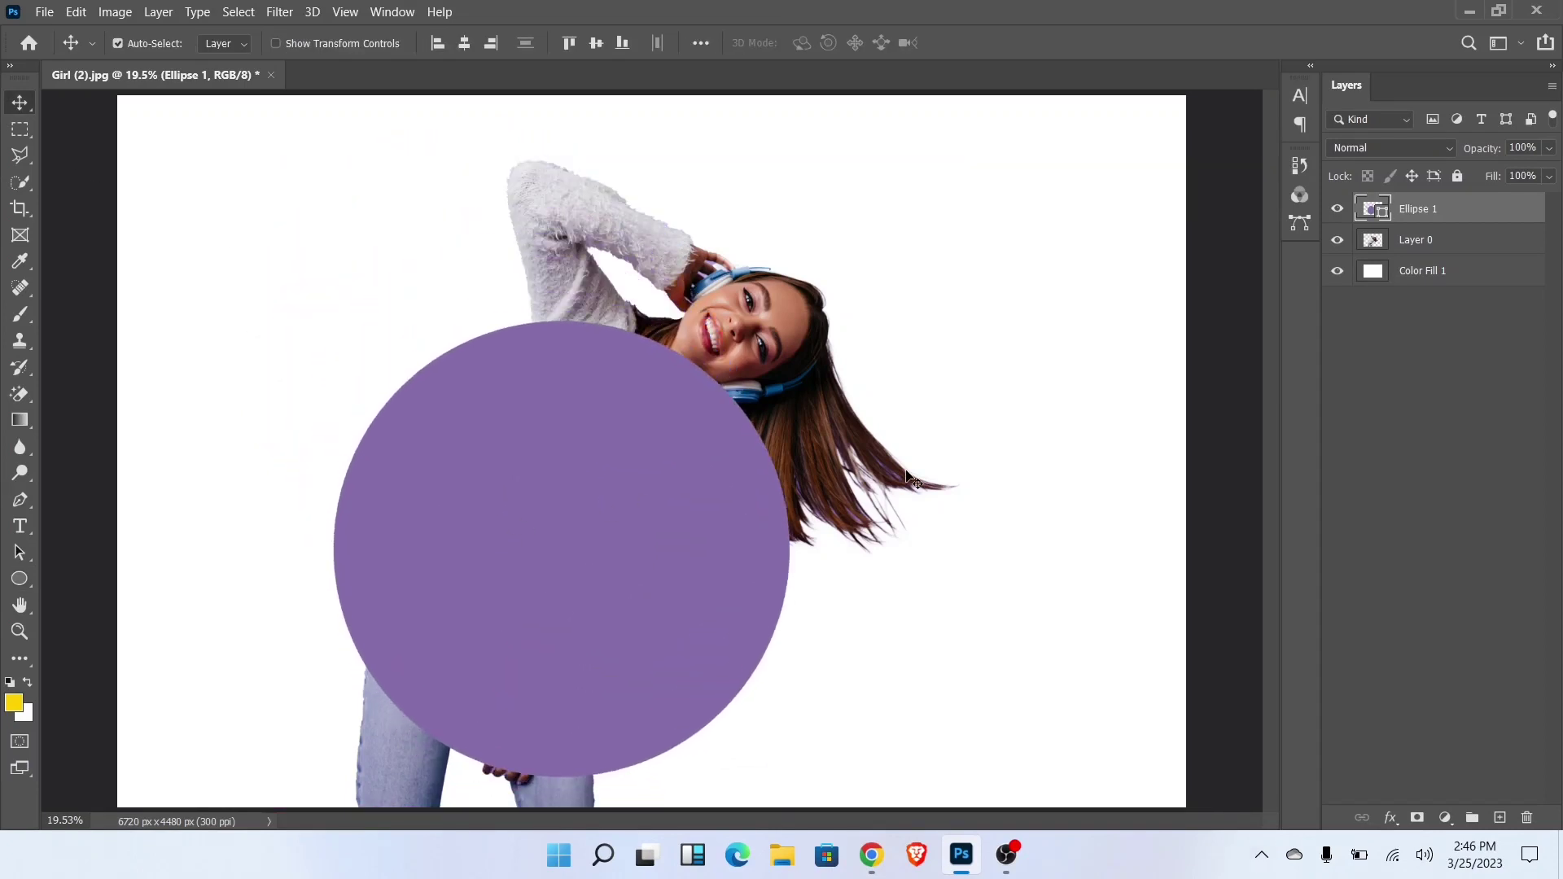
key(ctrl+t)
mouse_move(789, 321)
mouse_down()
mouse_move(741, 386)
mouse_move(728, 381)
mouse_up()
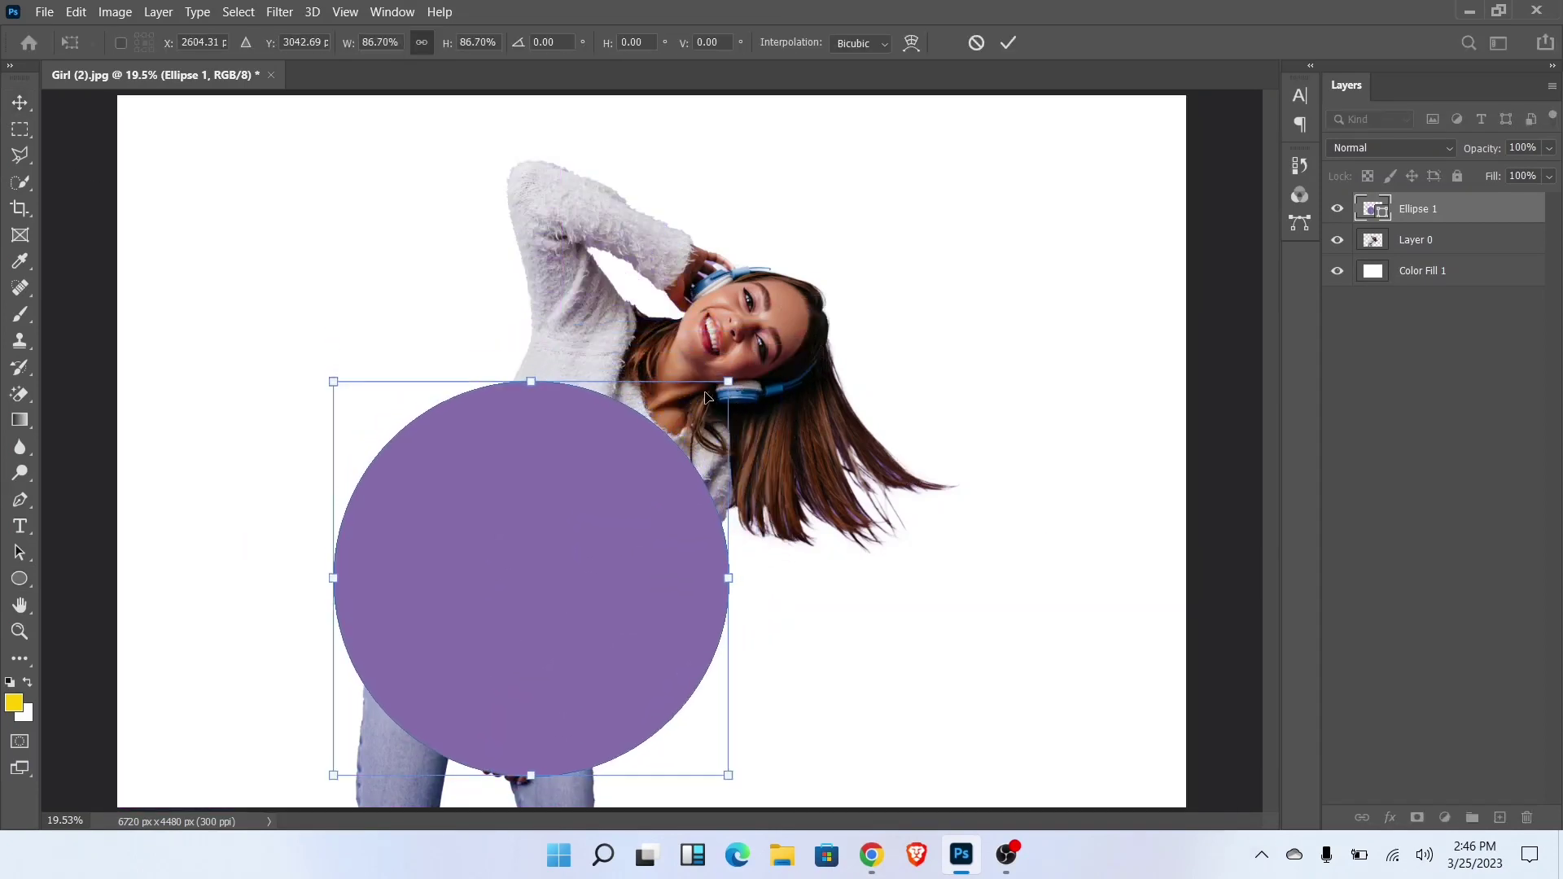
key(Return)
drag(652, 600, 658, 590)
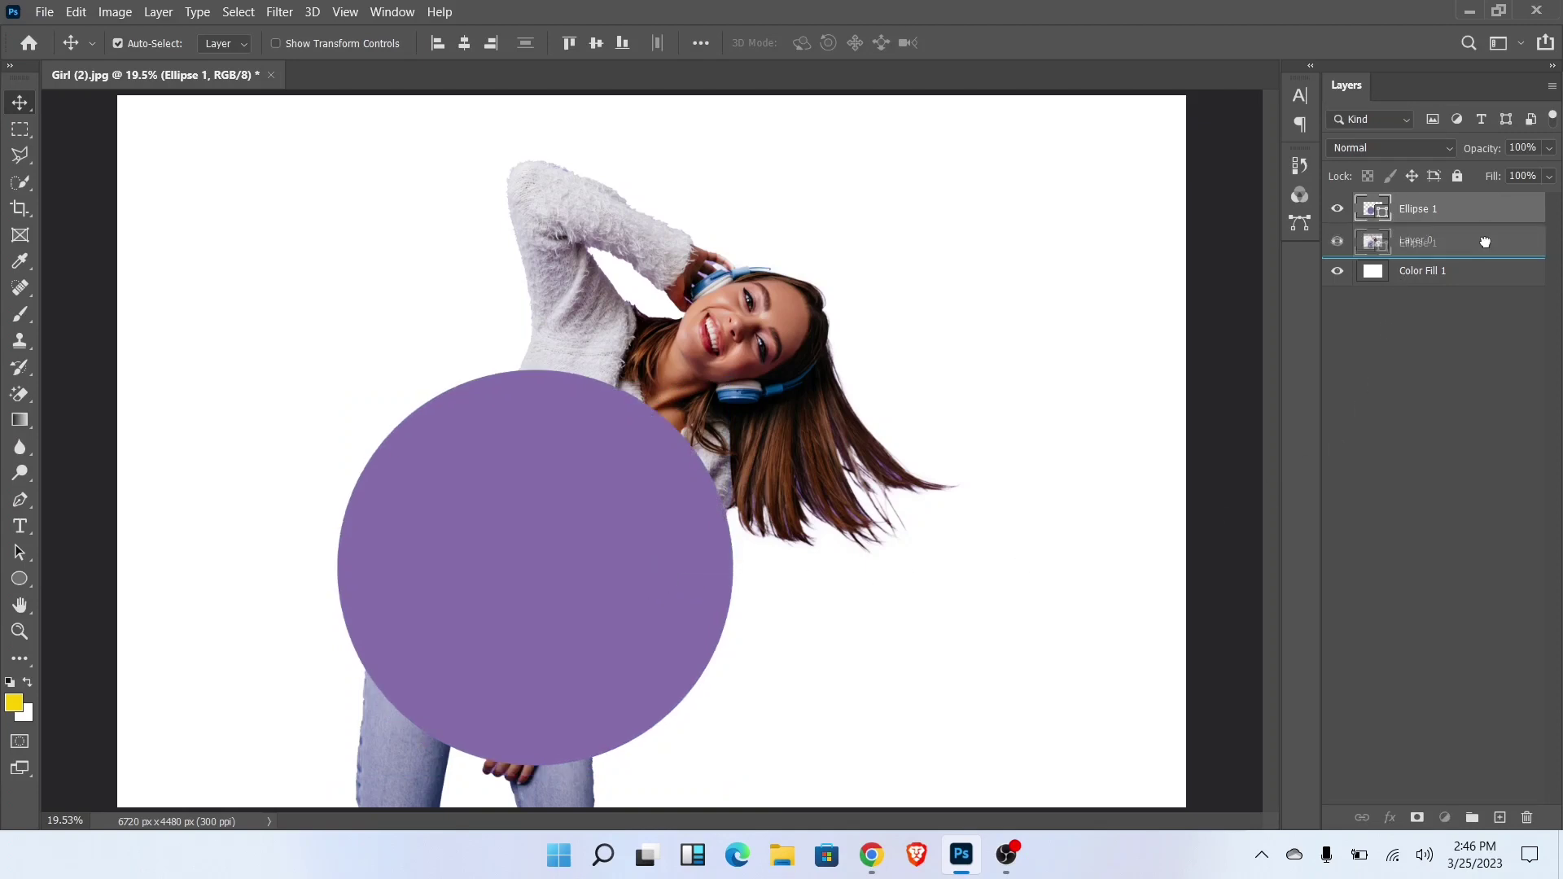
Step: Place the circle layer behind the girl and duplicate her photo layer
drag(1485, 214, 1480, 252)
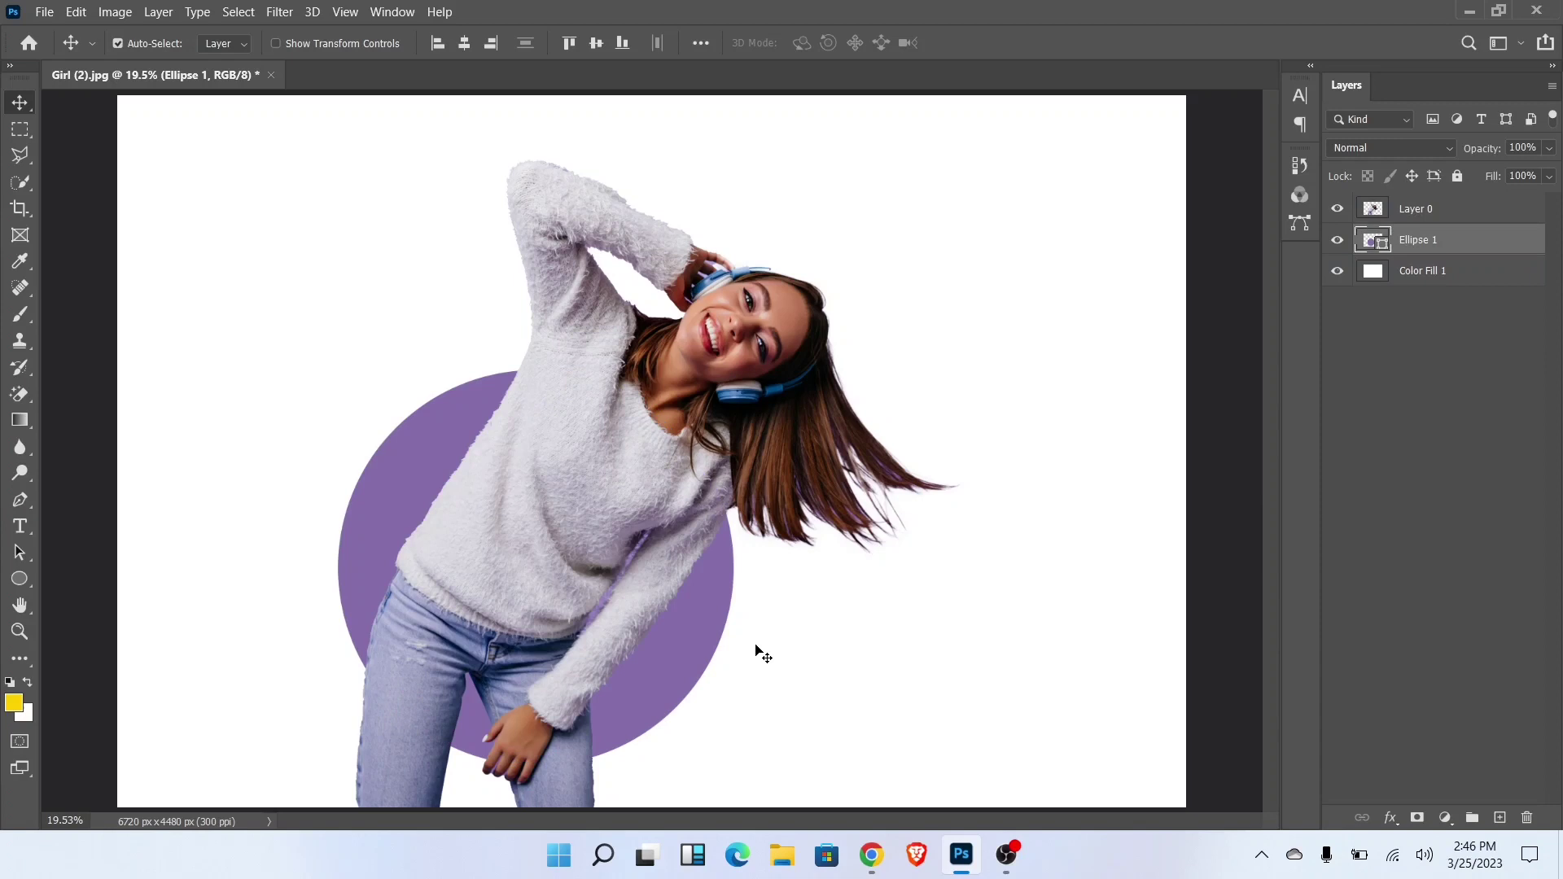
drag(715, 592, 727, 591)
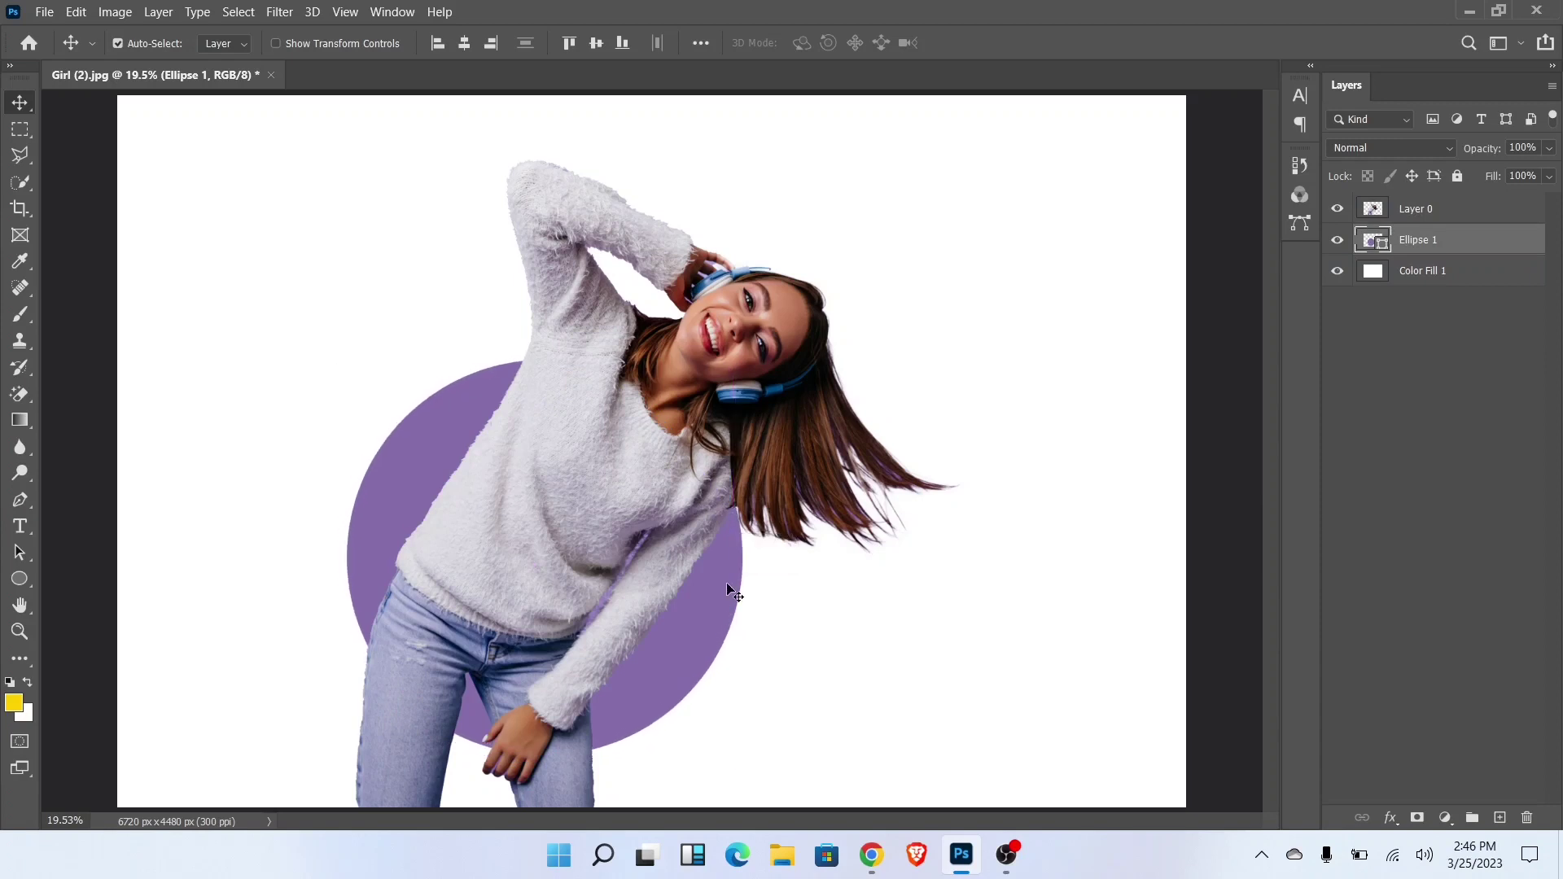
click(1484, 218)
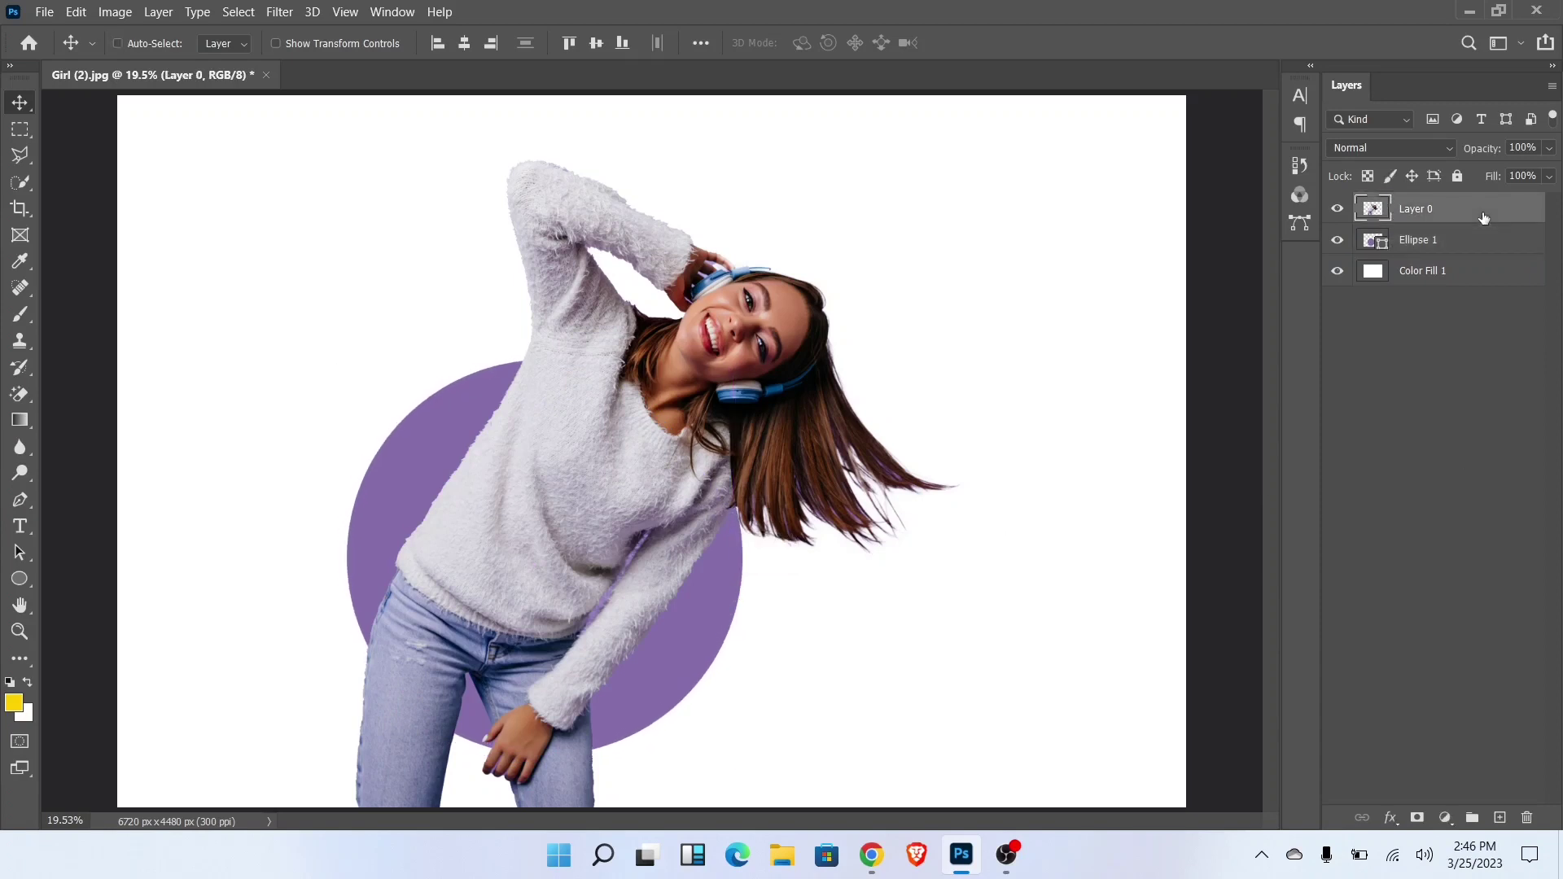
key(ctrl+j)
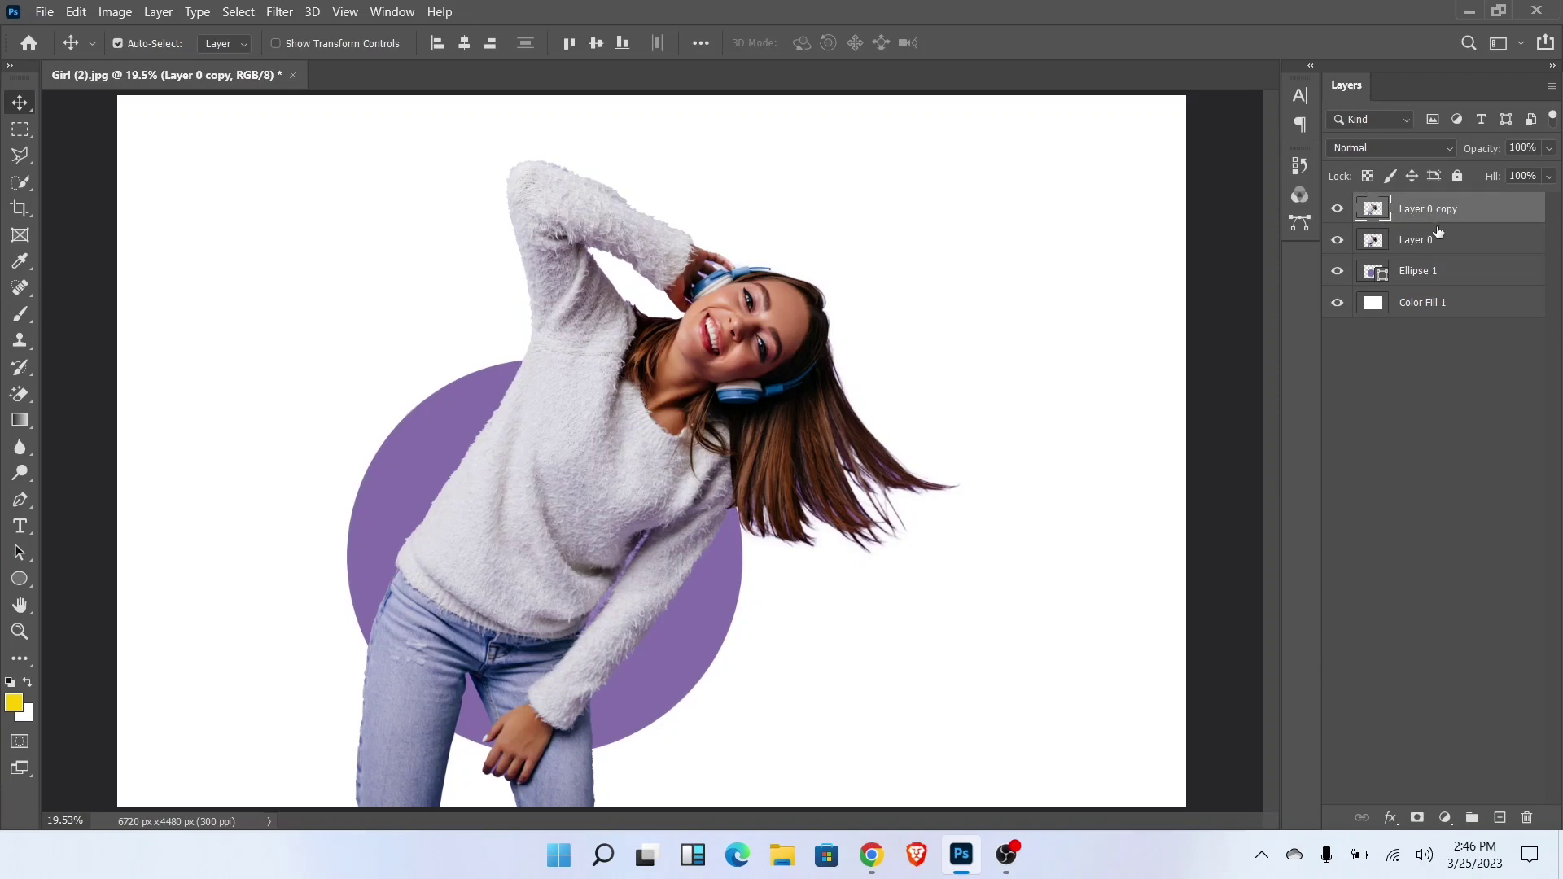
Step: Rename the two photo layers 'Girl' and 'Main'
click(1422, 249)
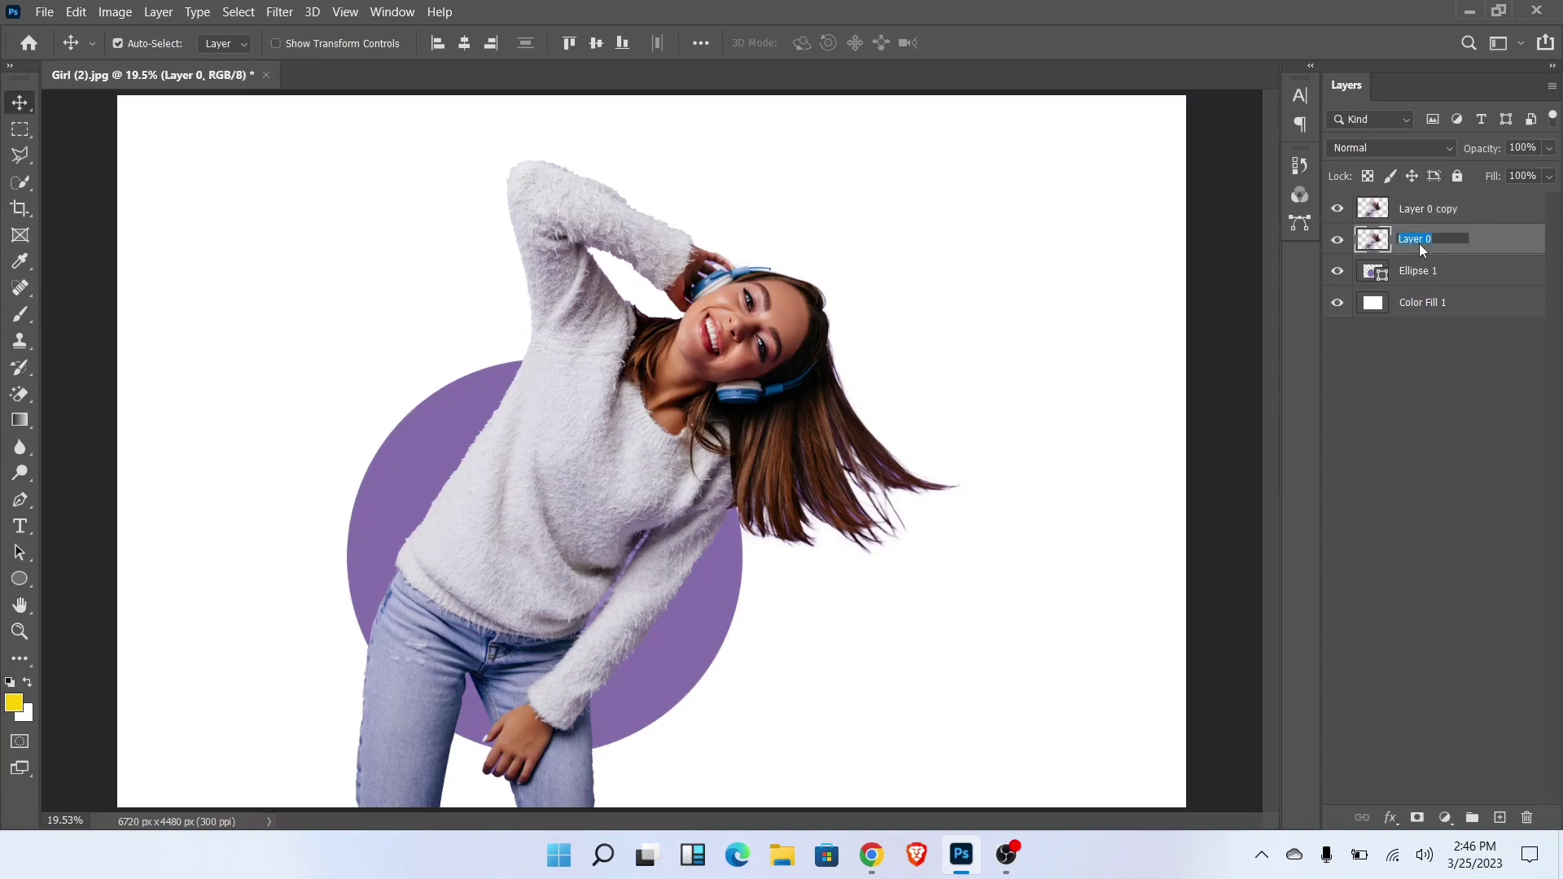
text(Girl)
key(Return)
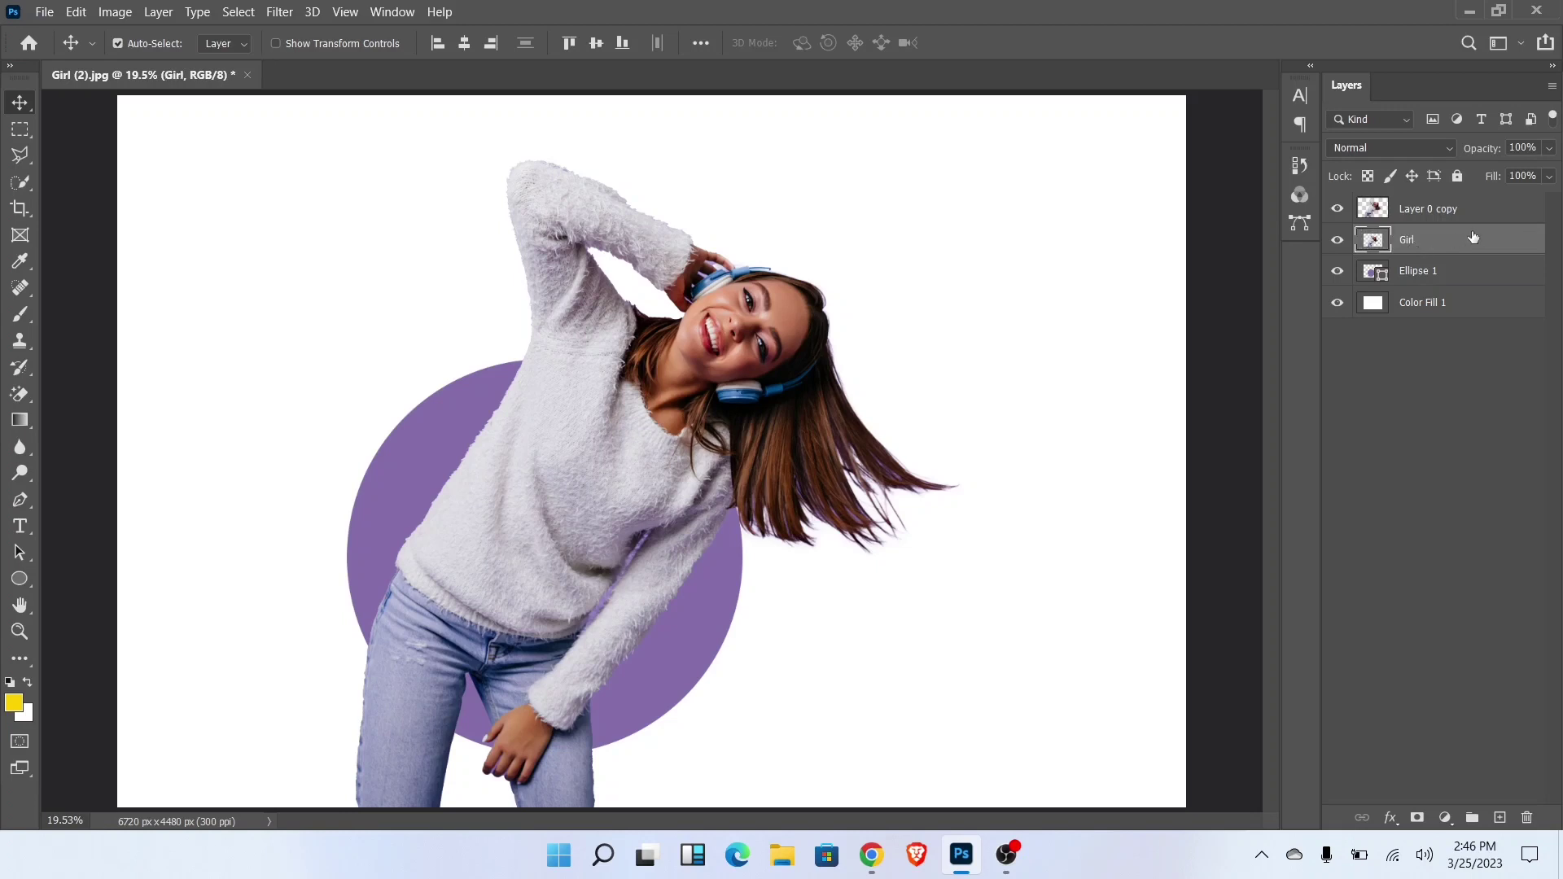
double_click(1428, 210)
text(Ma)
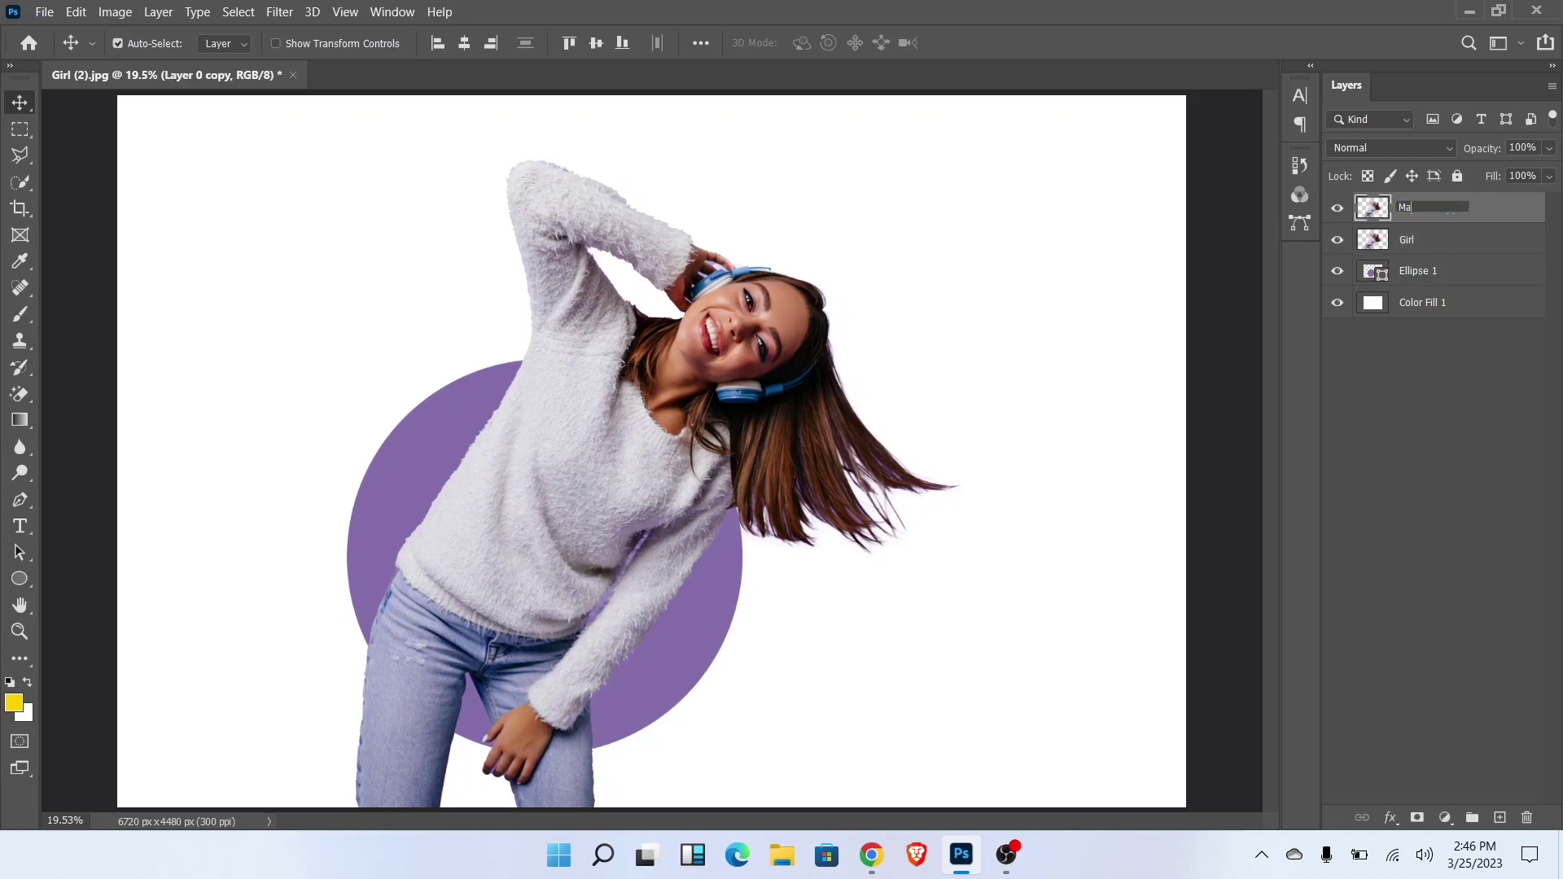
text(in)
key(Return)
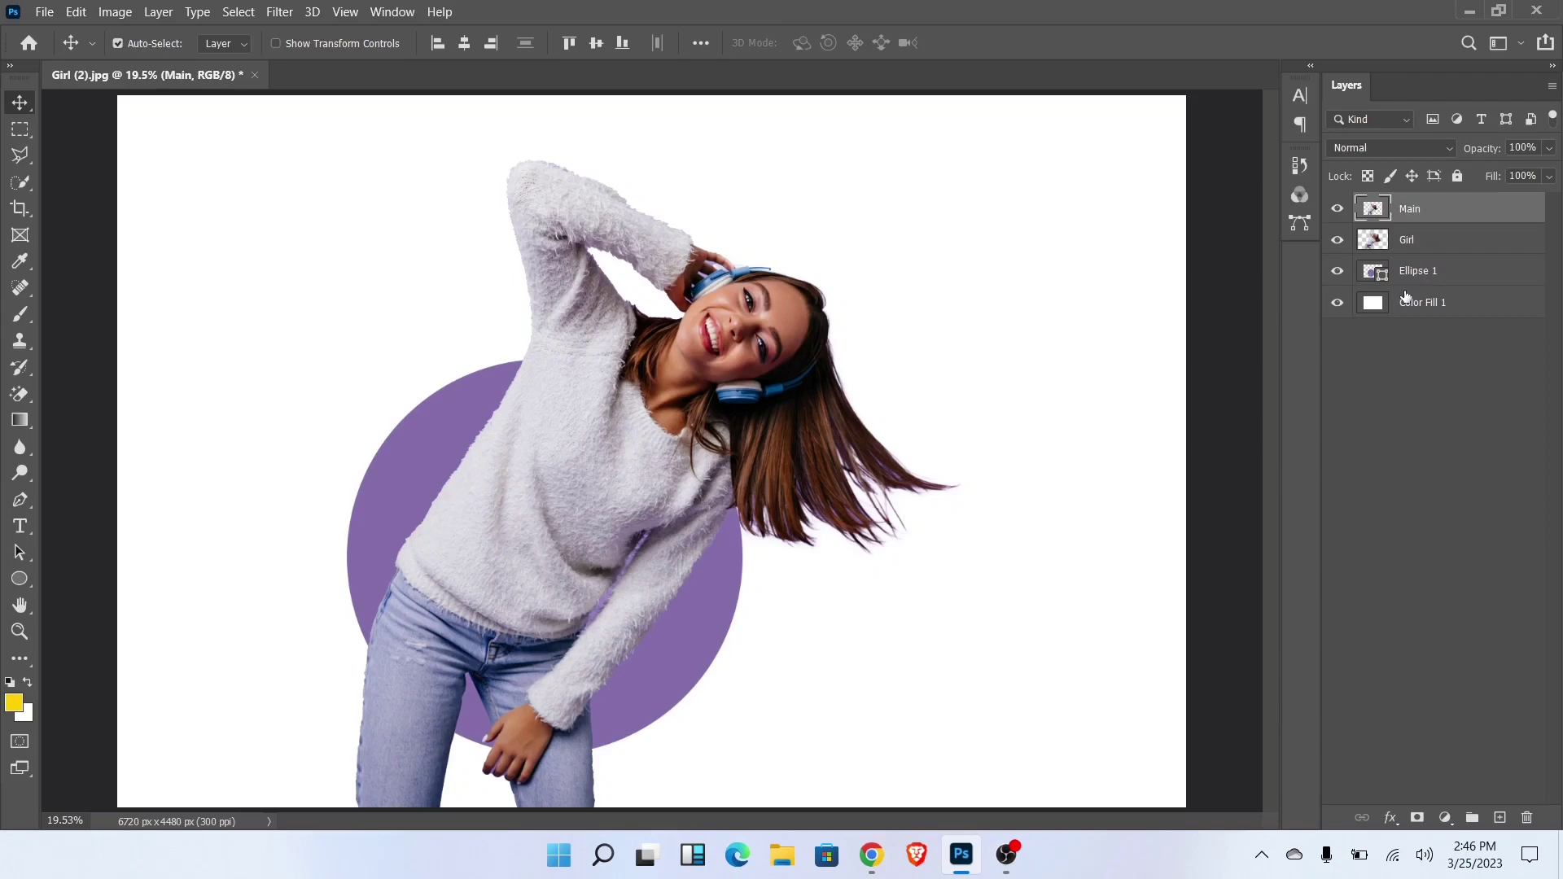
Step: Clip the Girl layer to the Ellipse 1 circle, then select the Main layer
right_click(1440, 243)
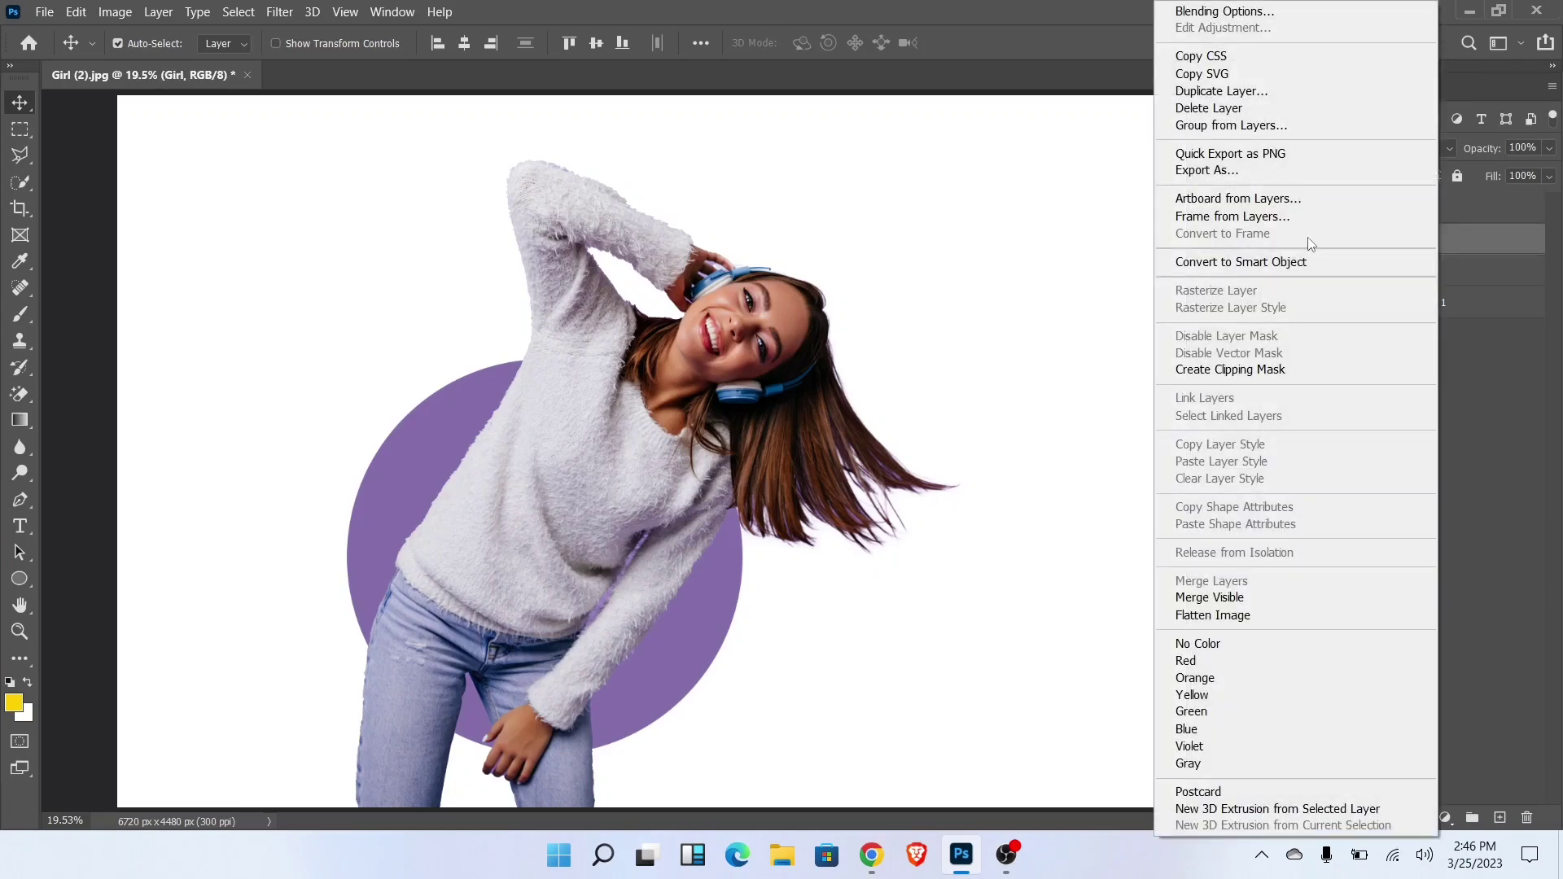
click(1240, 369)
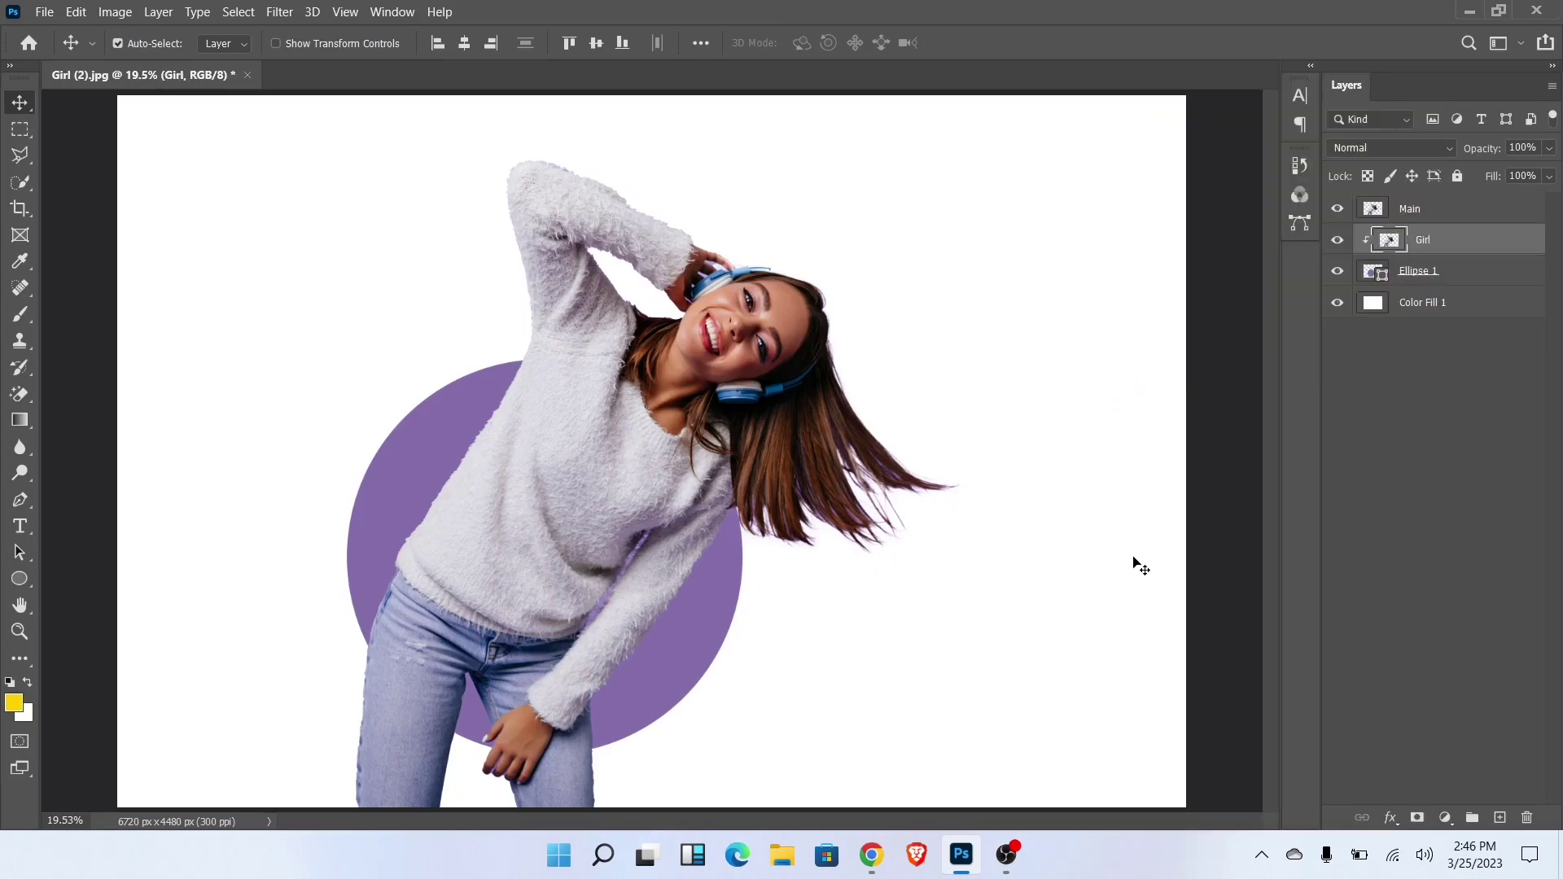
click(1412, 212)
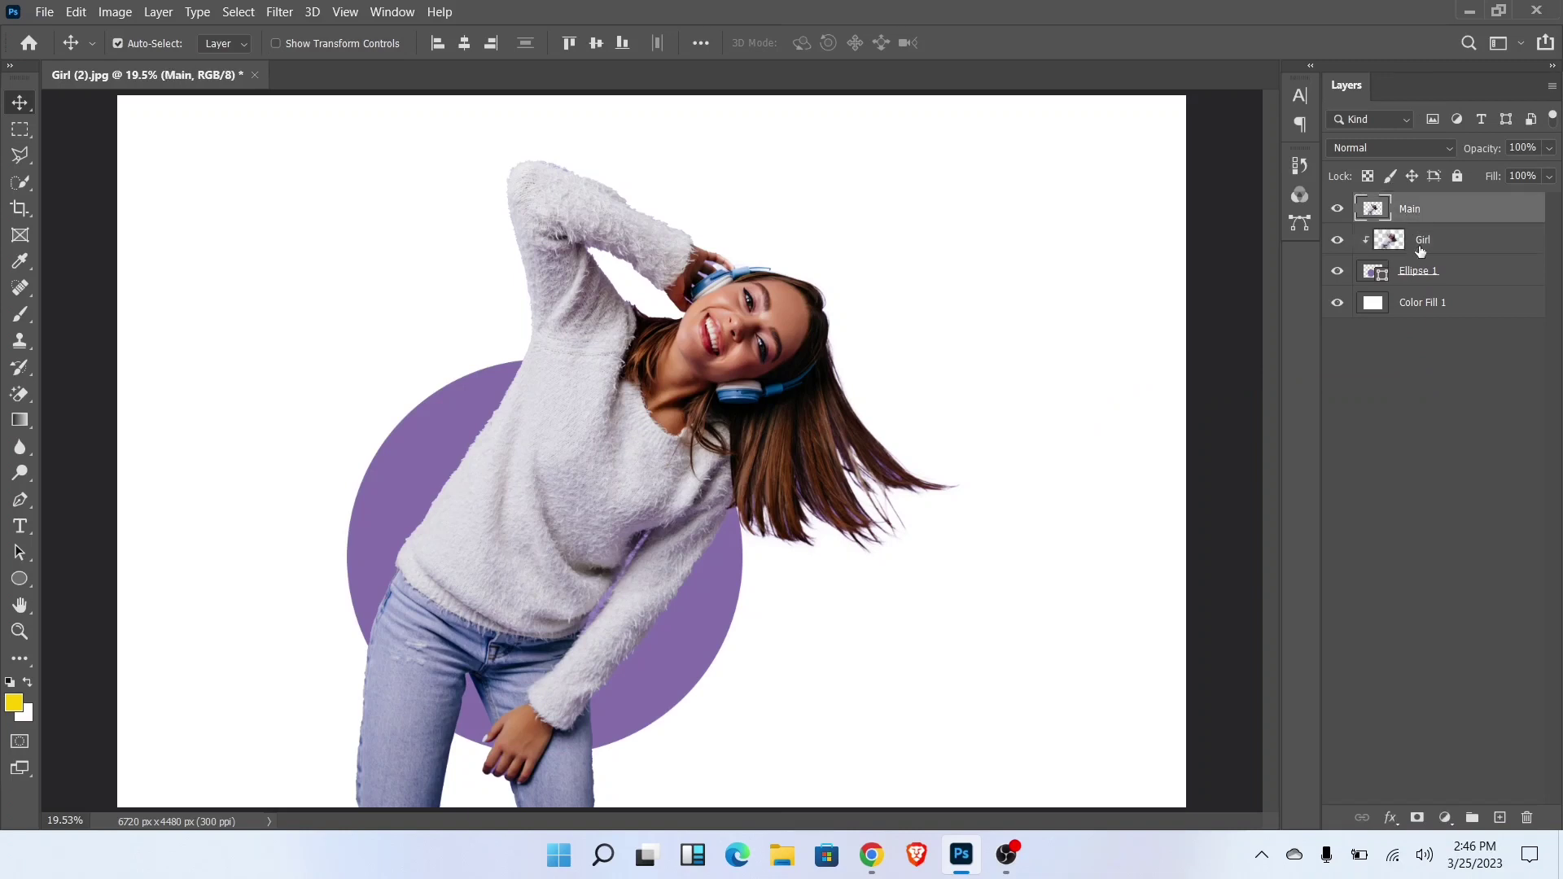
Step: Add a mask to Main and paint black over the jeans below the circle
click(1416, 818)
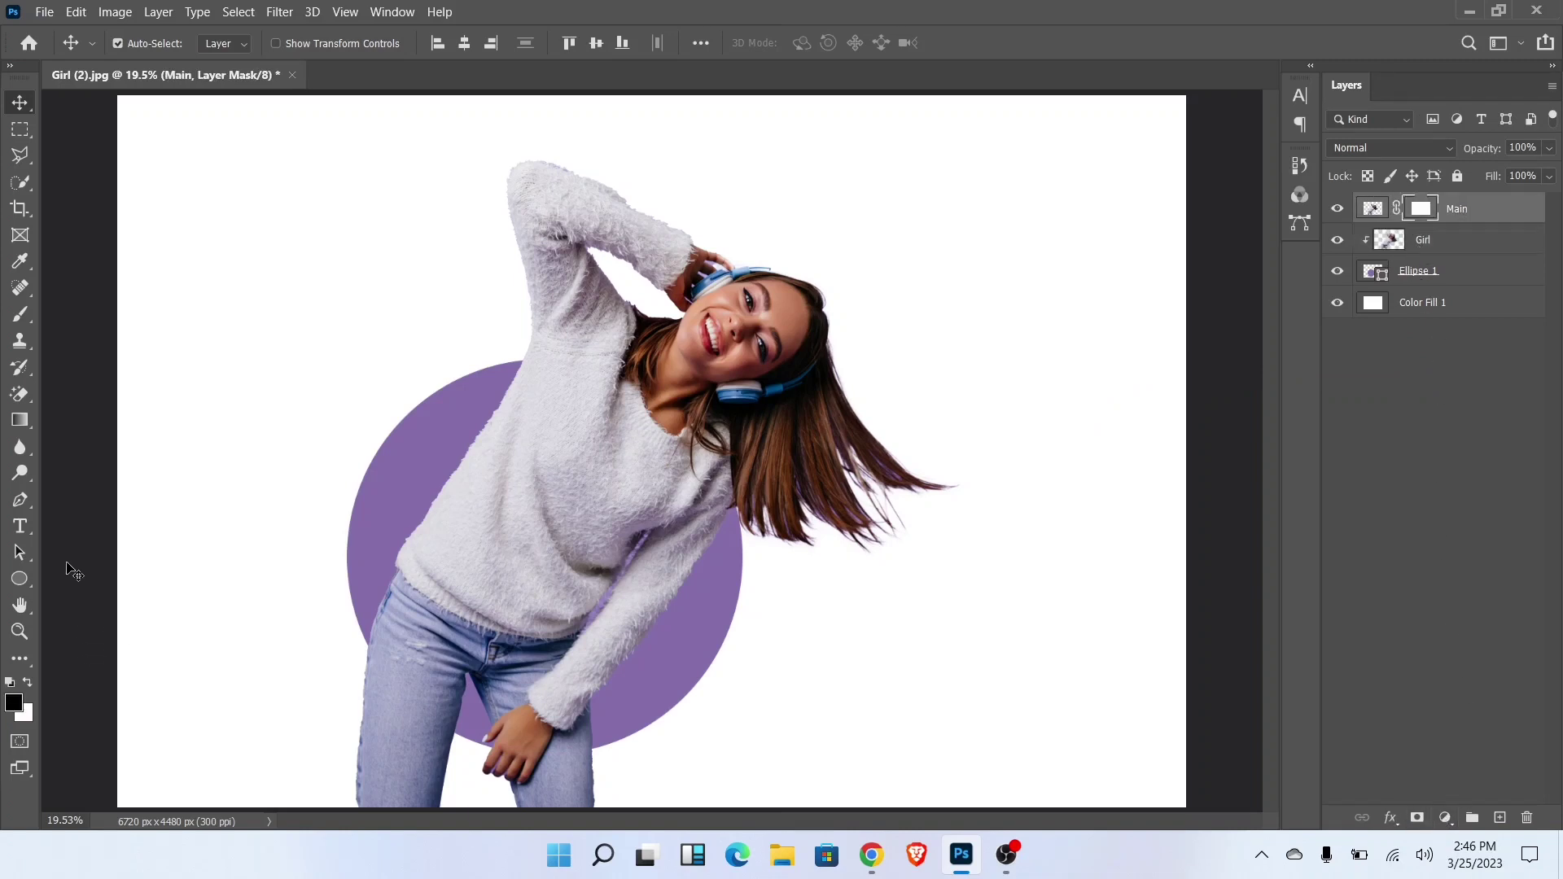
drag(15, 314, 67, 316)
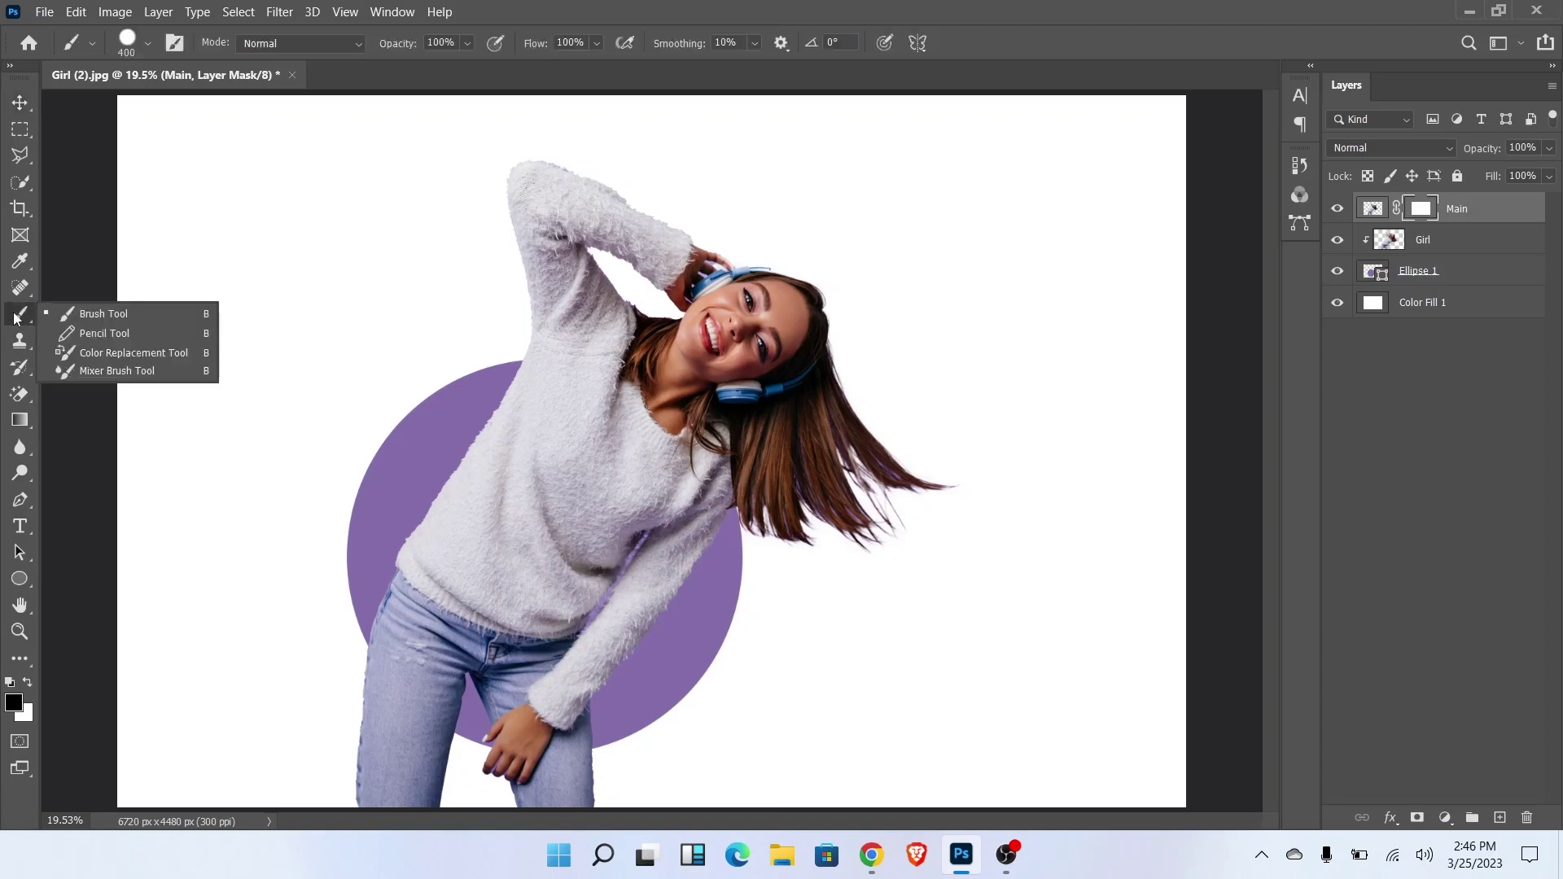
click(84, 321)
mouse_move(373, 684)
mouse_down()
mouse_move(628, 761)
mouse_move(359, 768)
mouse_up()
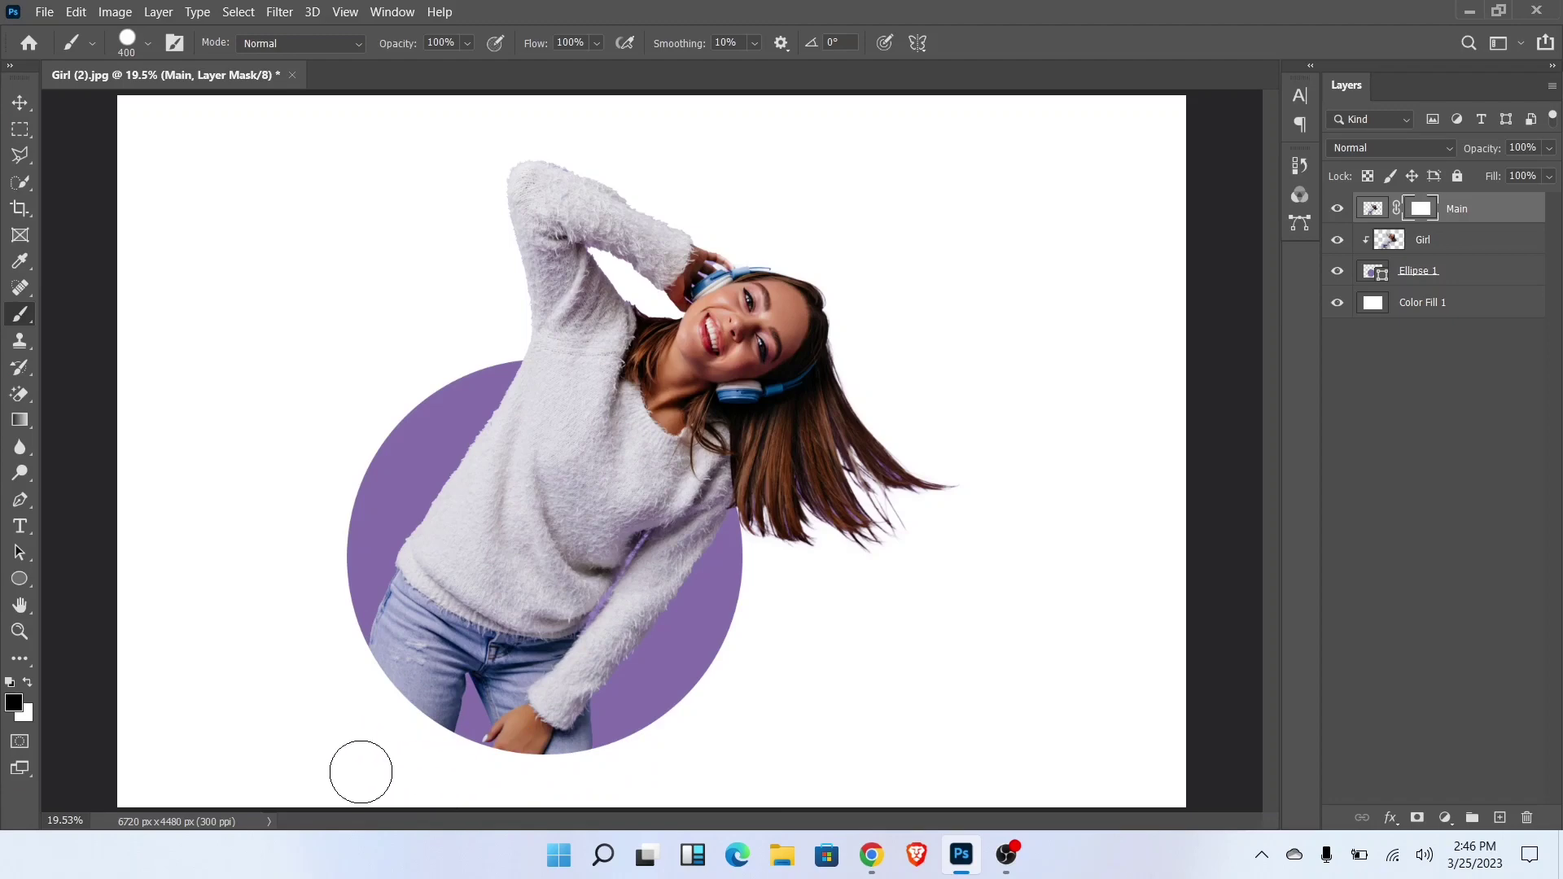
click(20, 102)
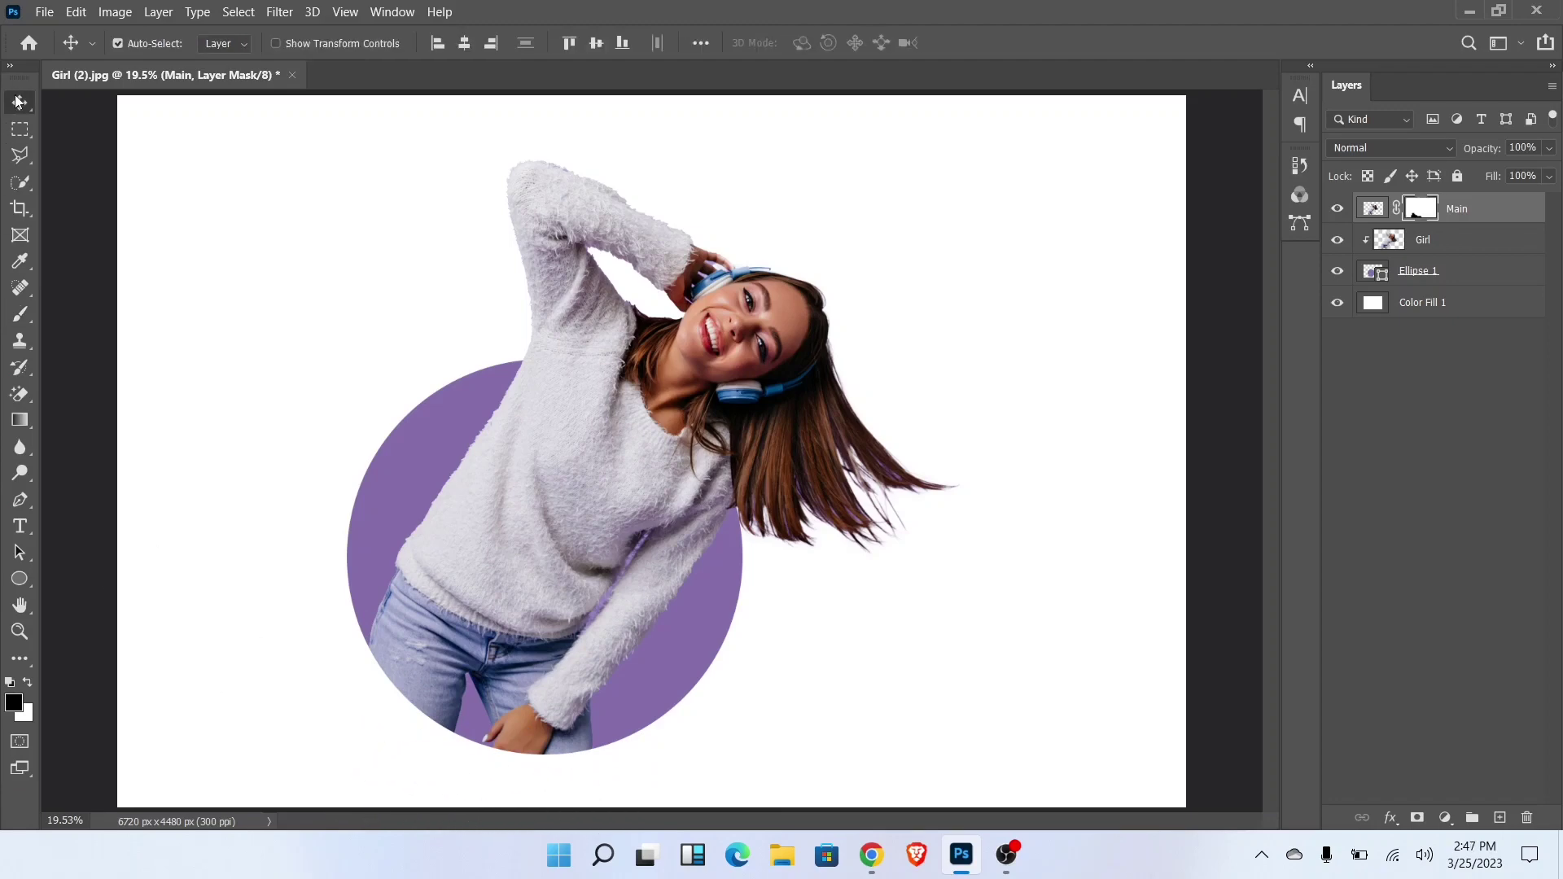
Step: Give Ellipse 1 a bright cyan Stroke effect through Blending Options
click(1473, 276)
right_click(1477, 268)
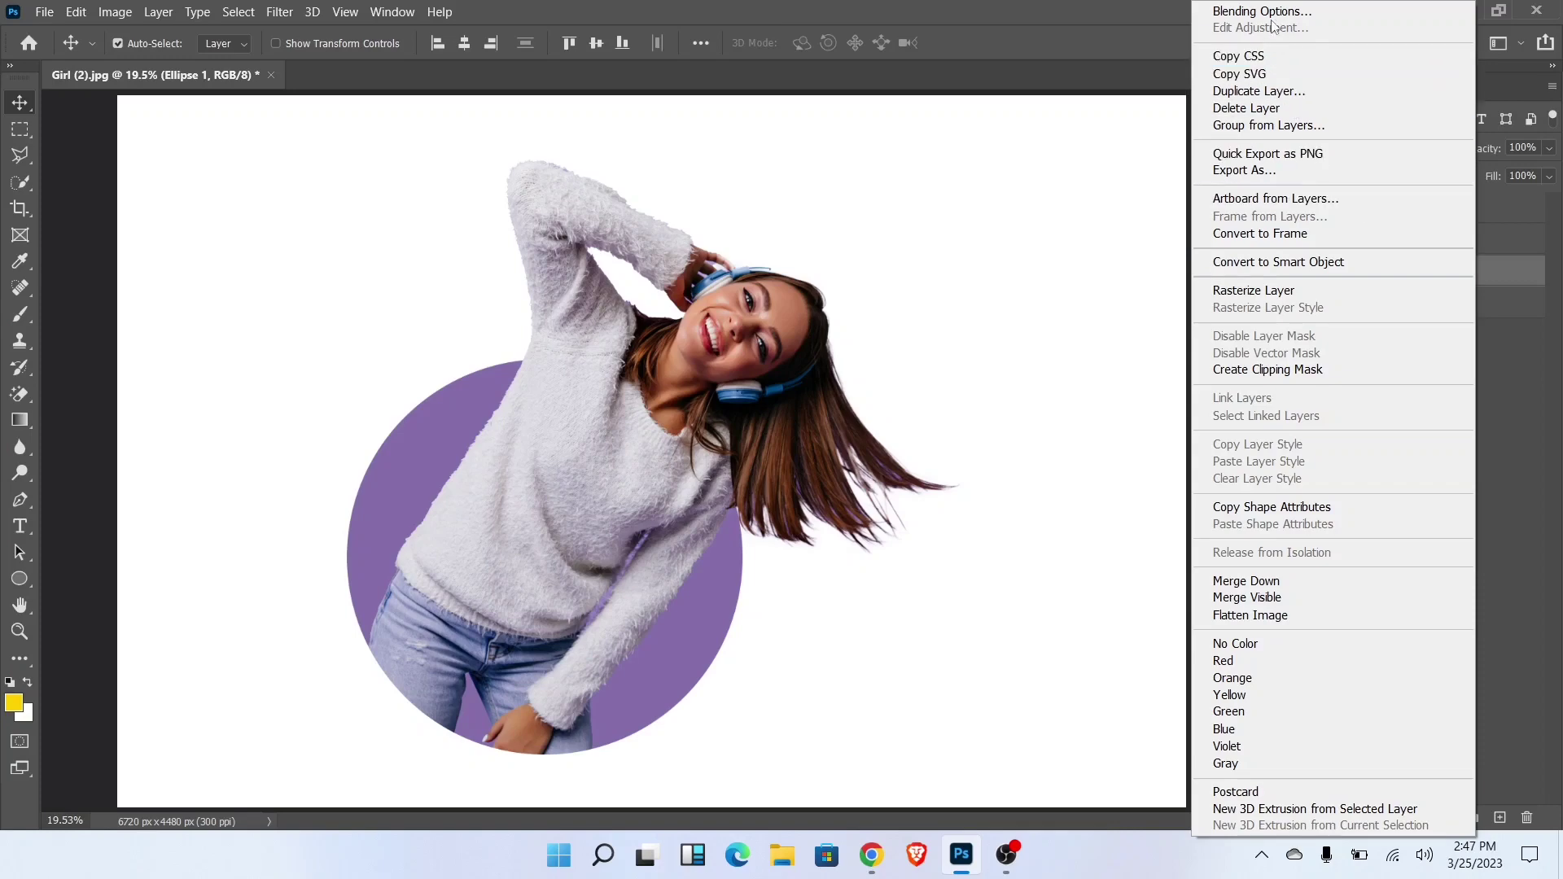
click(1276, 14)
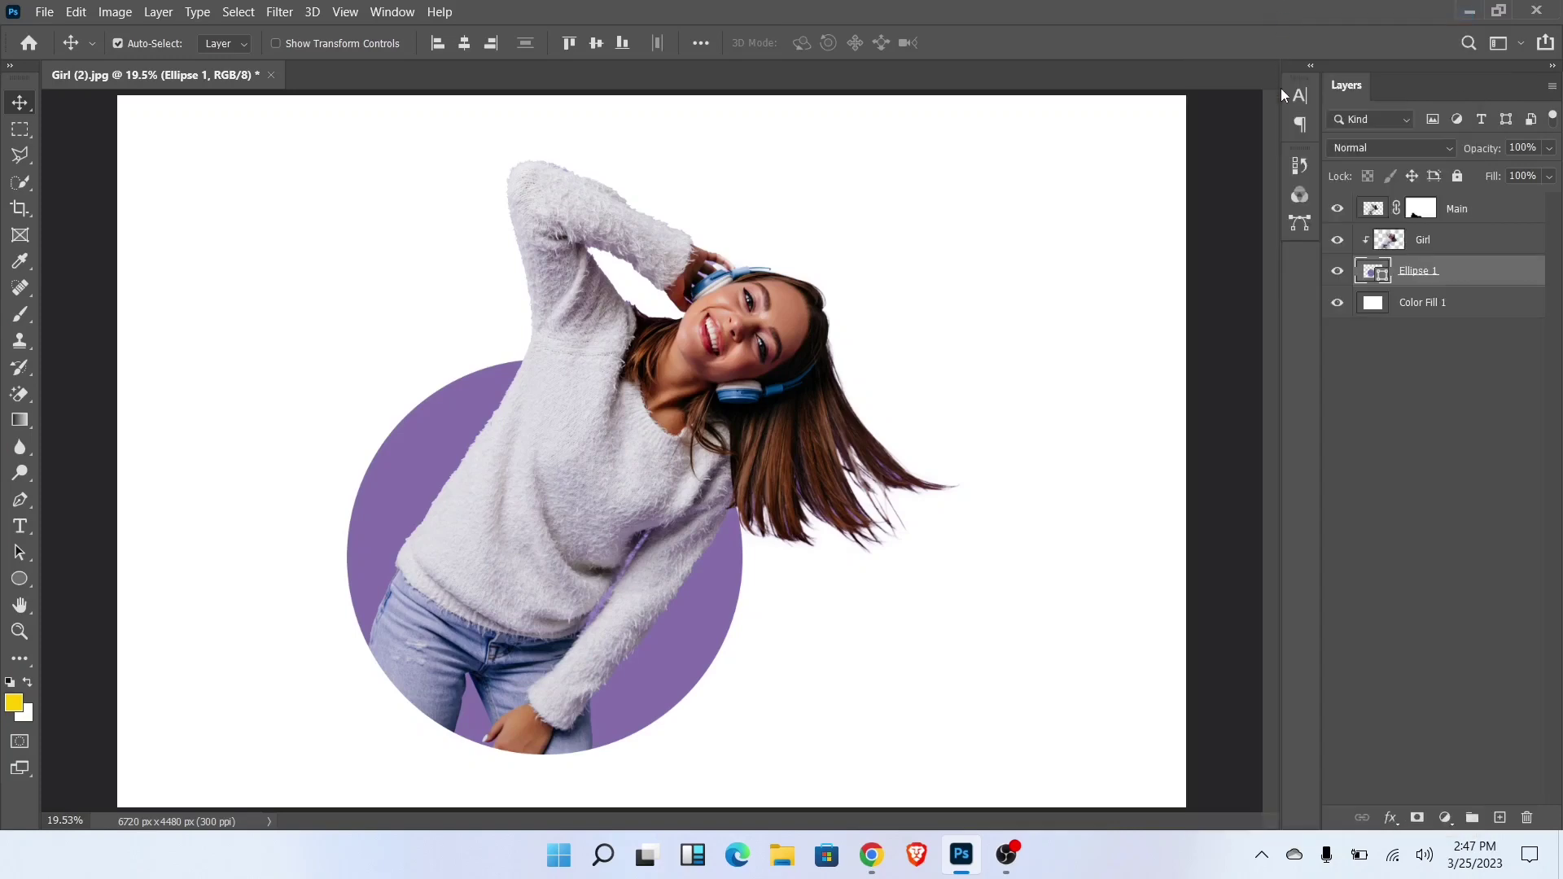
mouse_move(443, 22)
mouse_down()
mouse_move(489, 43)
mouse_move(1002, 105)
mouse_move(1192, 77)
mouse_move(1215, 53)
mouse_up()
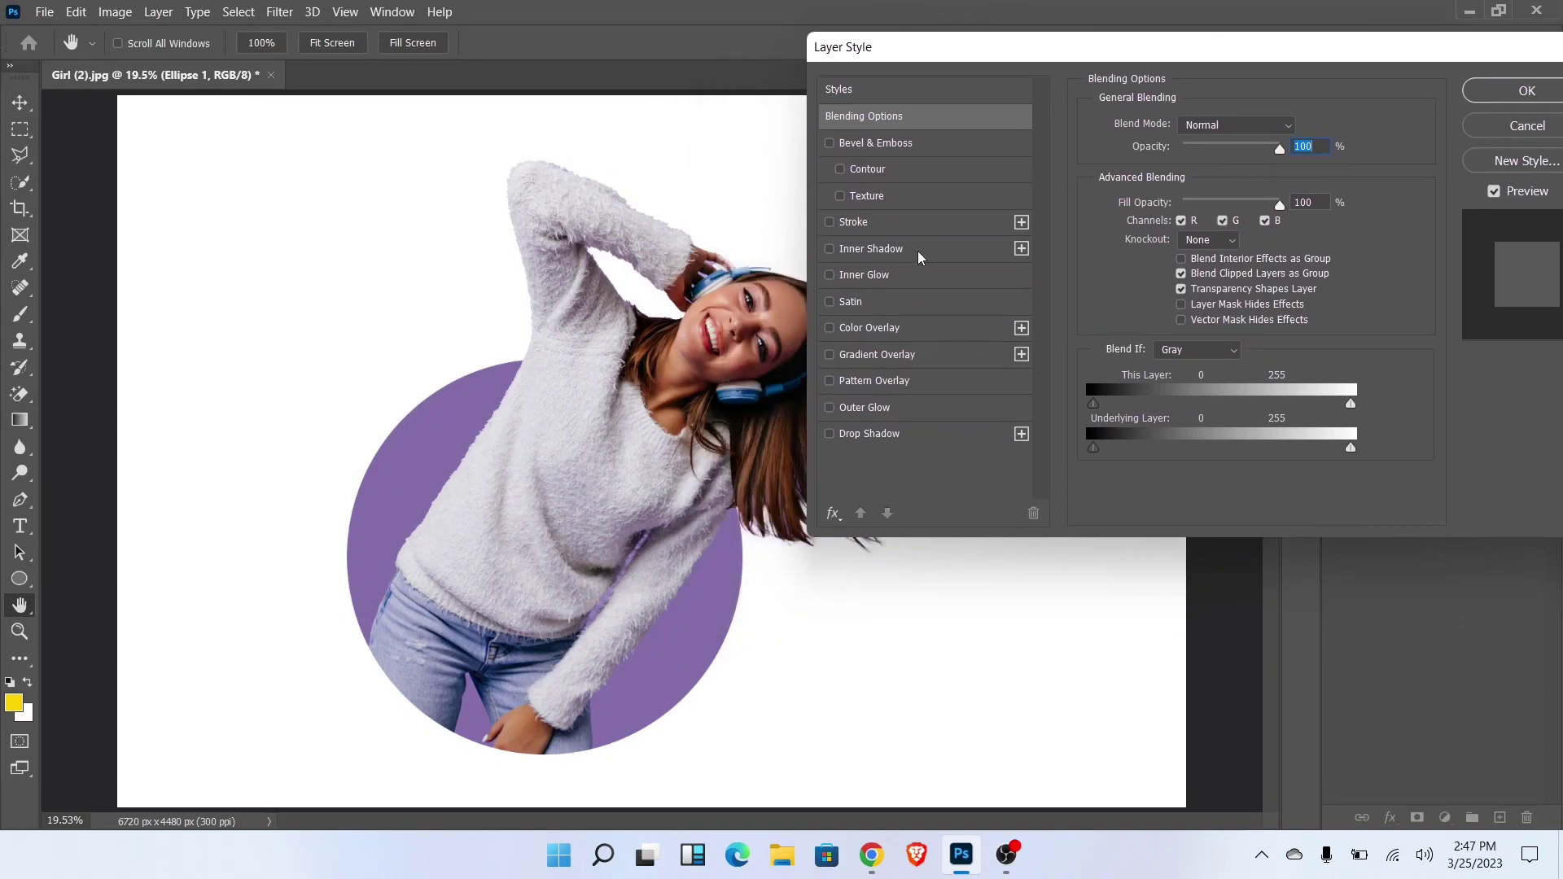
click(906, 230)
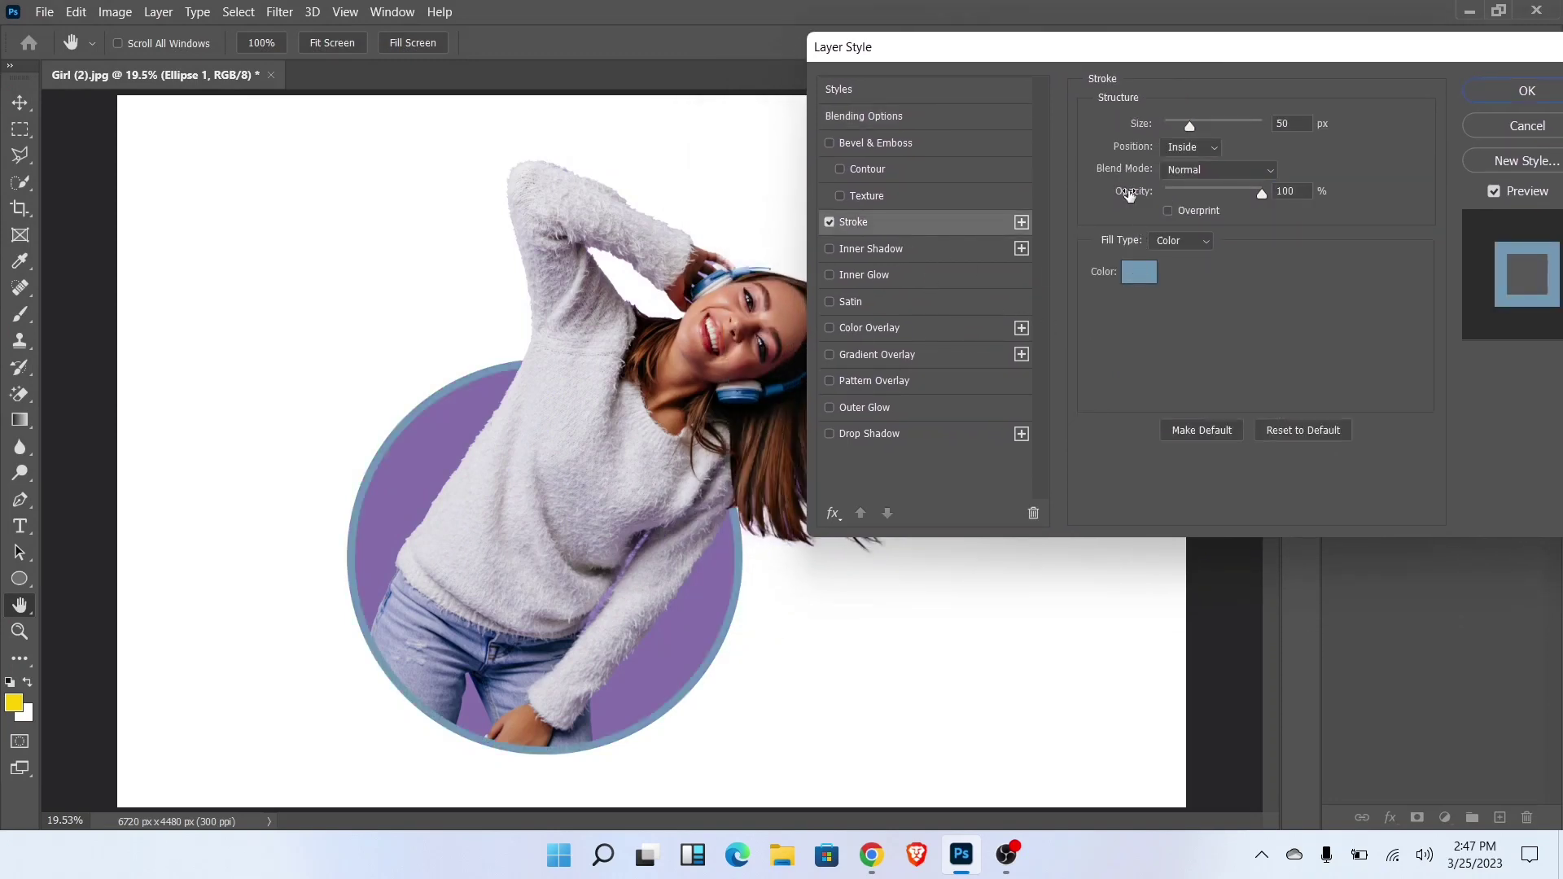
click(1136, 274)
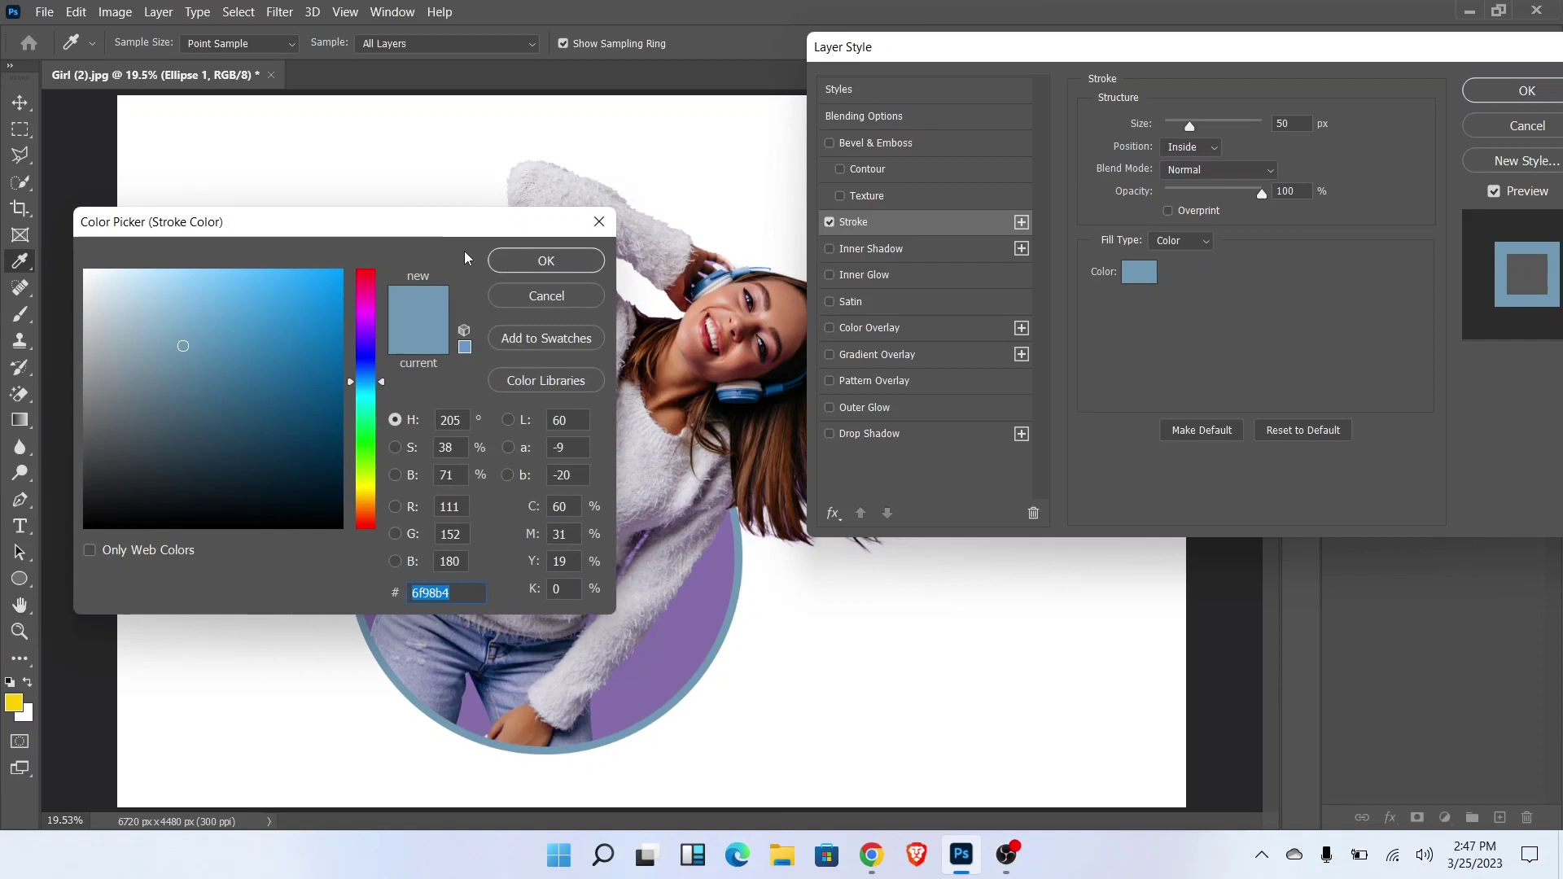
mouse_move(444, 217)
mouse_down()
mouse_move(1060, 181)
mouse_move(1243, 118)
mouse_up()
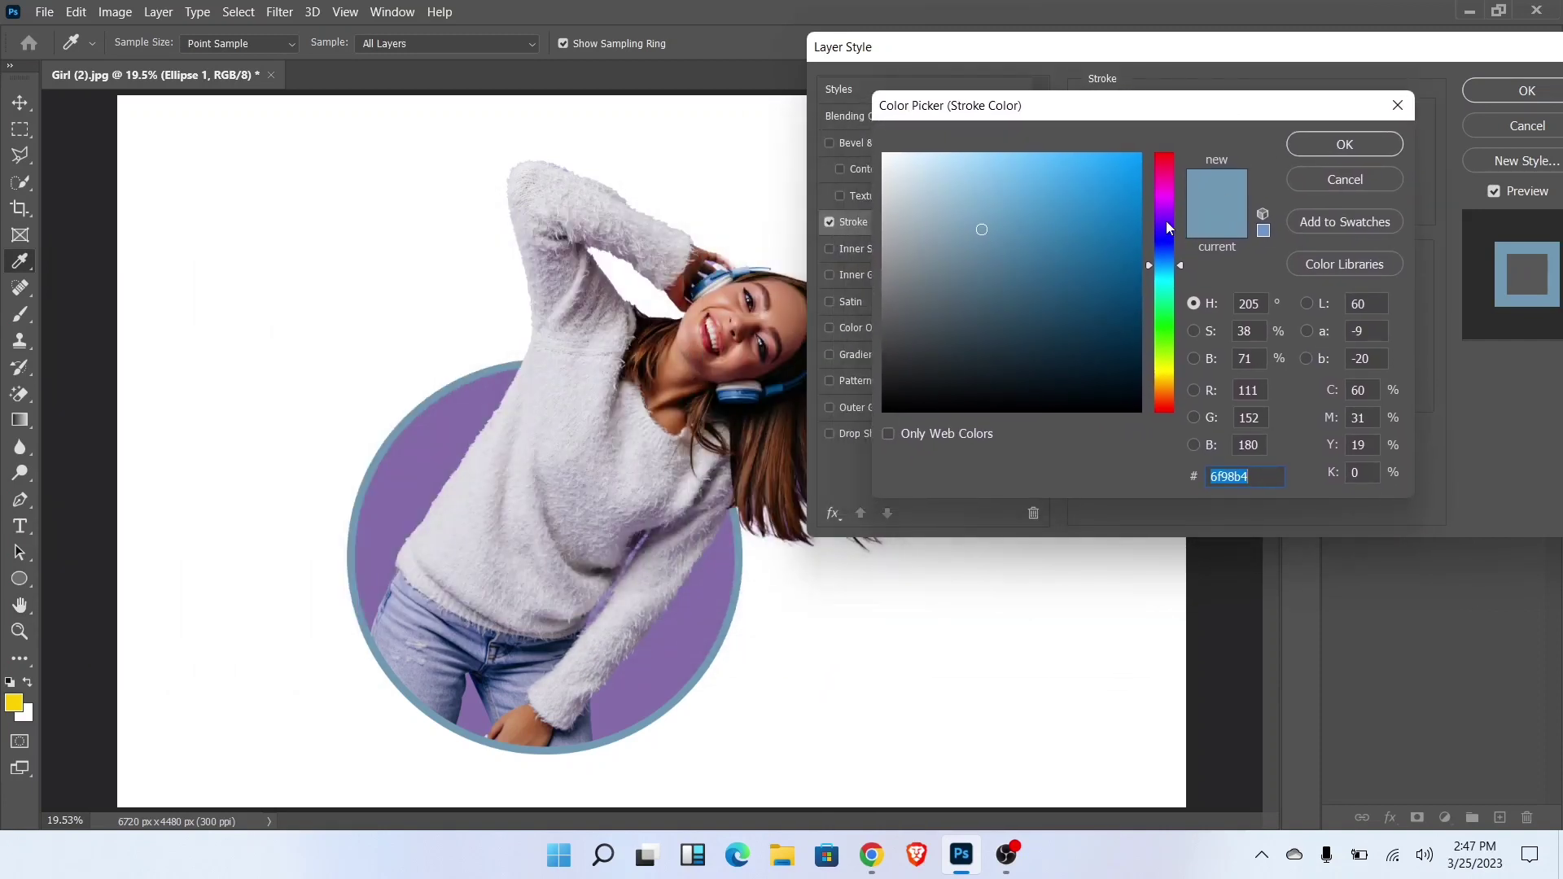
mouse_move(1167, 220)
mouse_down()
mouse_move(1158, 205)
mouse_move(1168, 286)
mouse_move(1136, 156)
mouse_up()
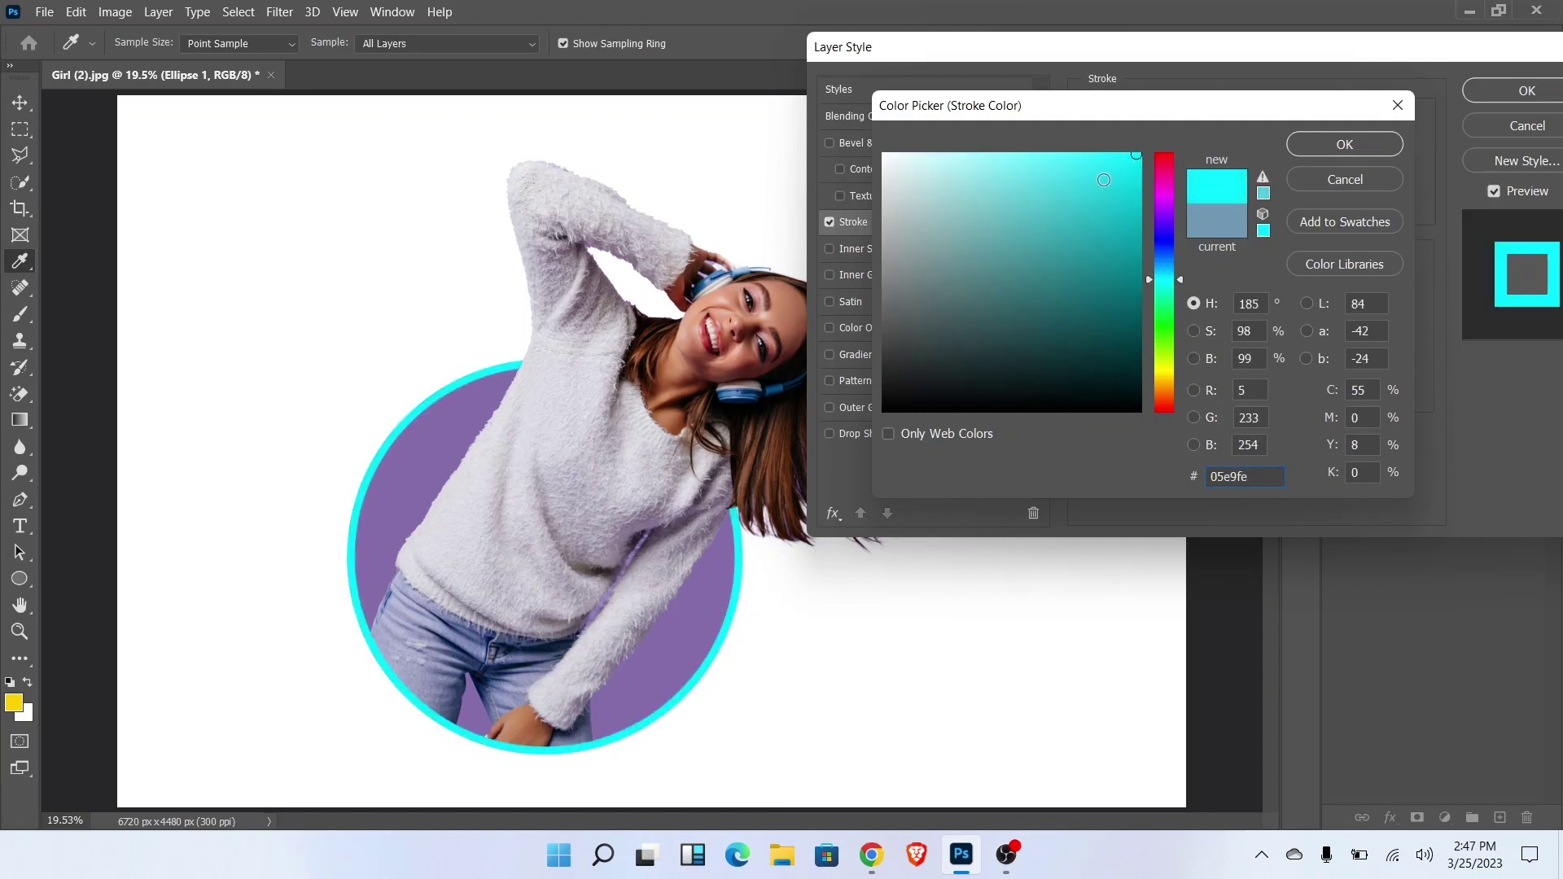
click(1306, 144)
click(1528, 90)
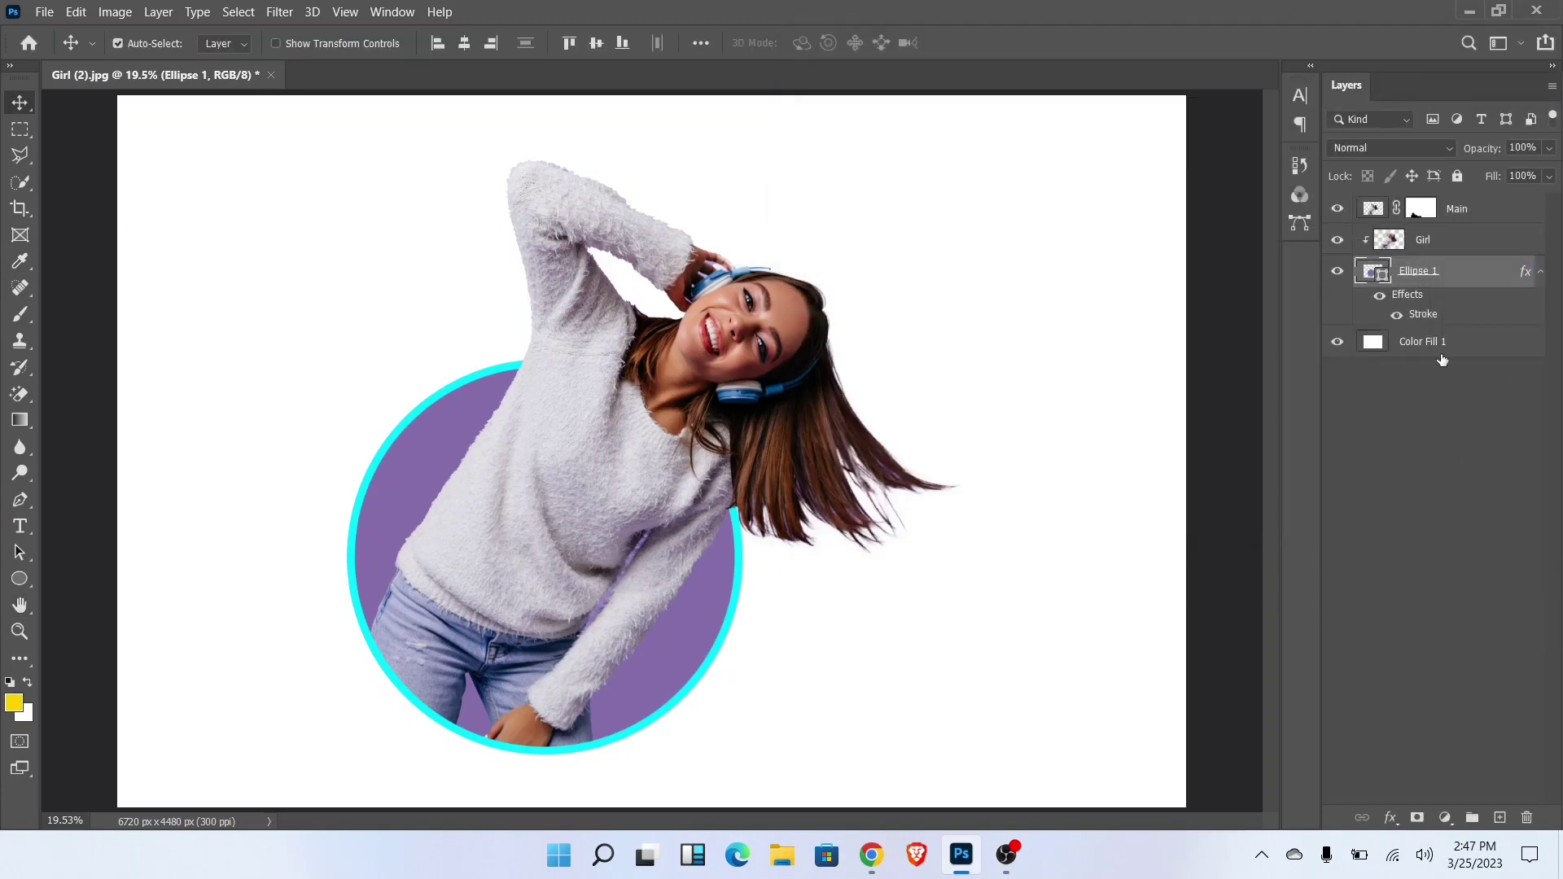
Step: Shift Main, Girl and Ellipse 1 together slightly right with Free Transform
shift+click(1467, 207)
key(ctrl+t)
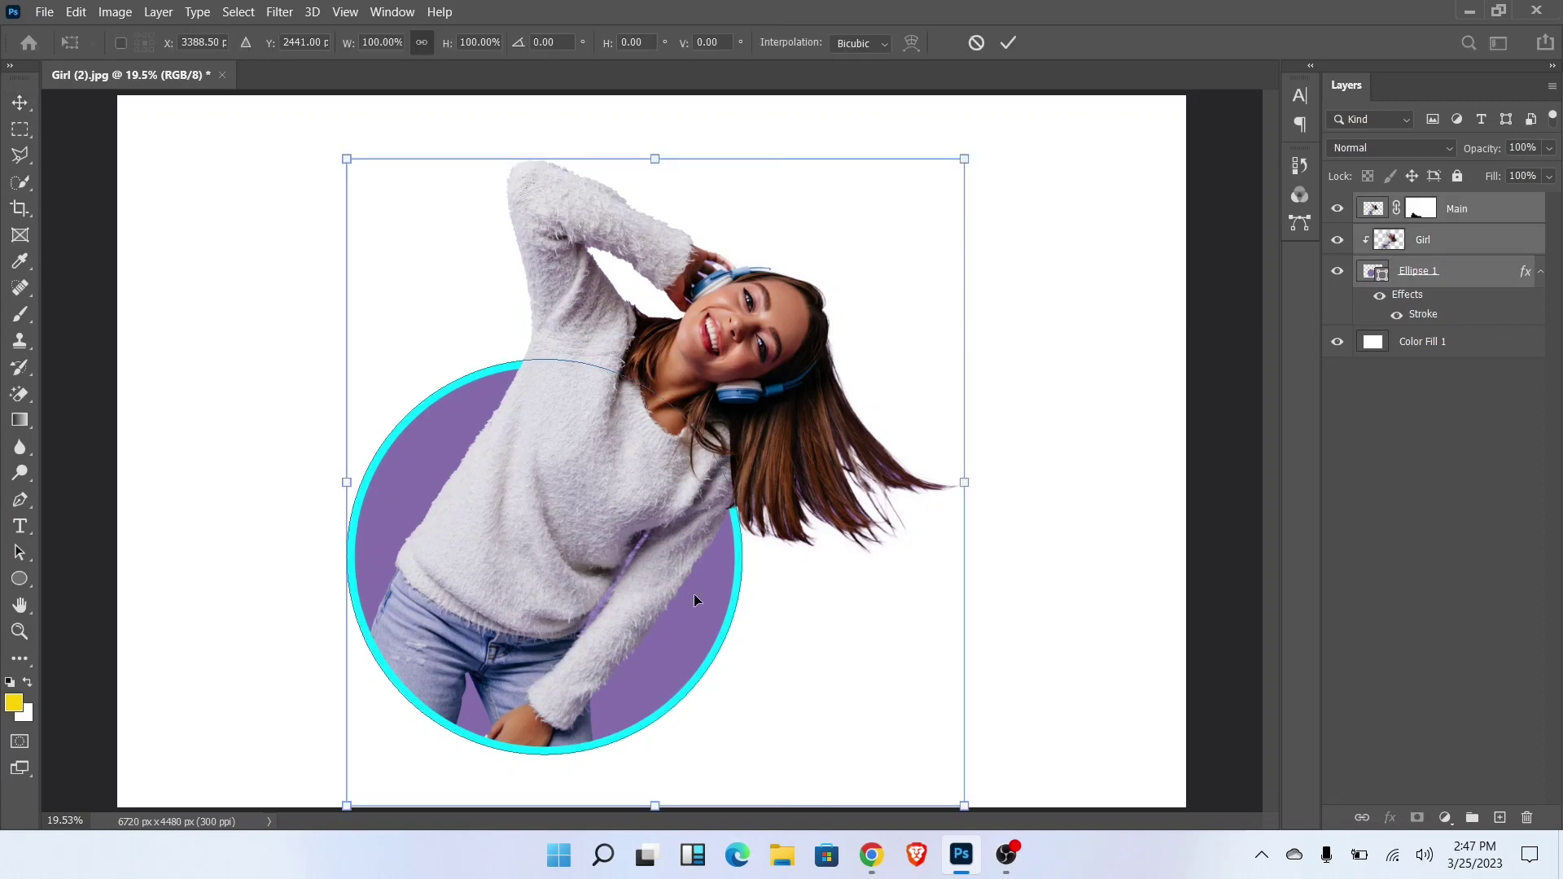
drag(694, 598, 719, 599)
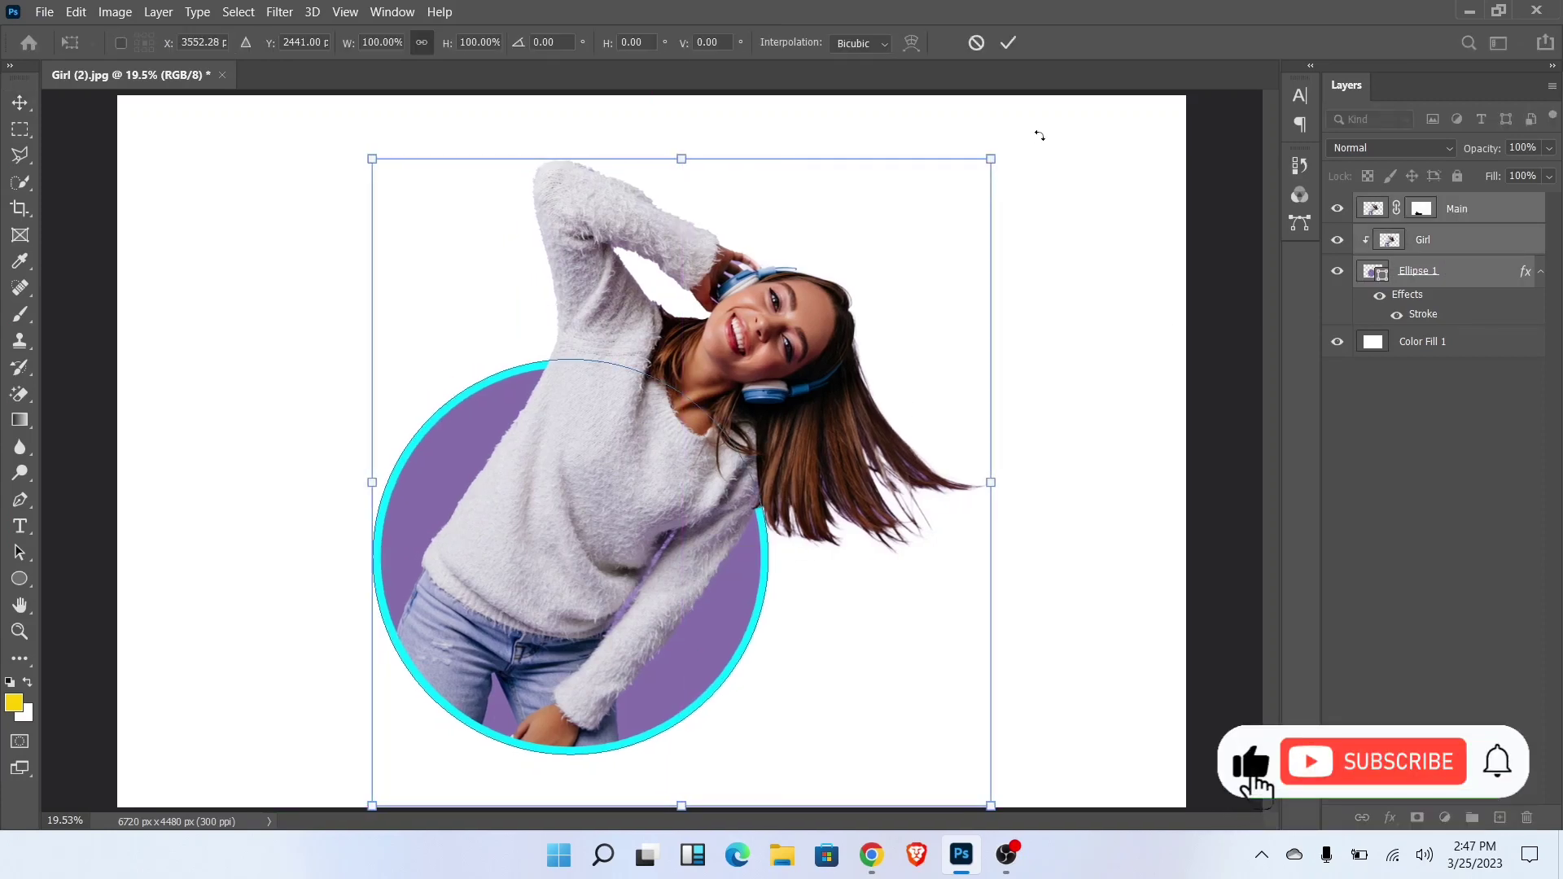
click(1008, 43)
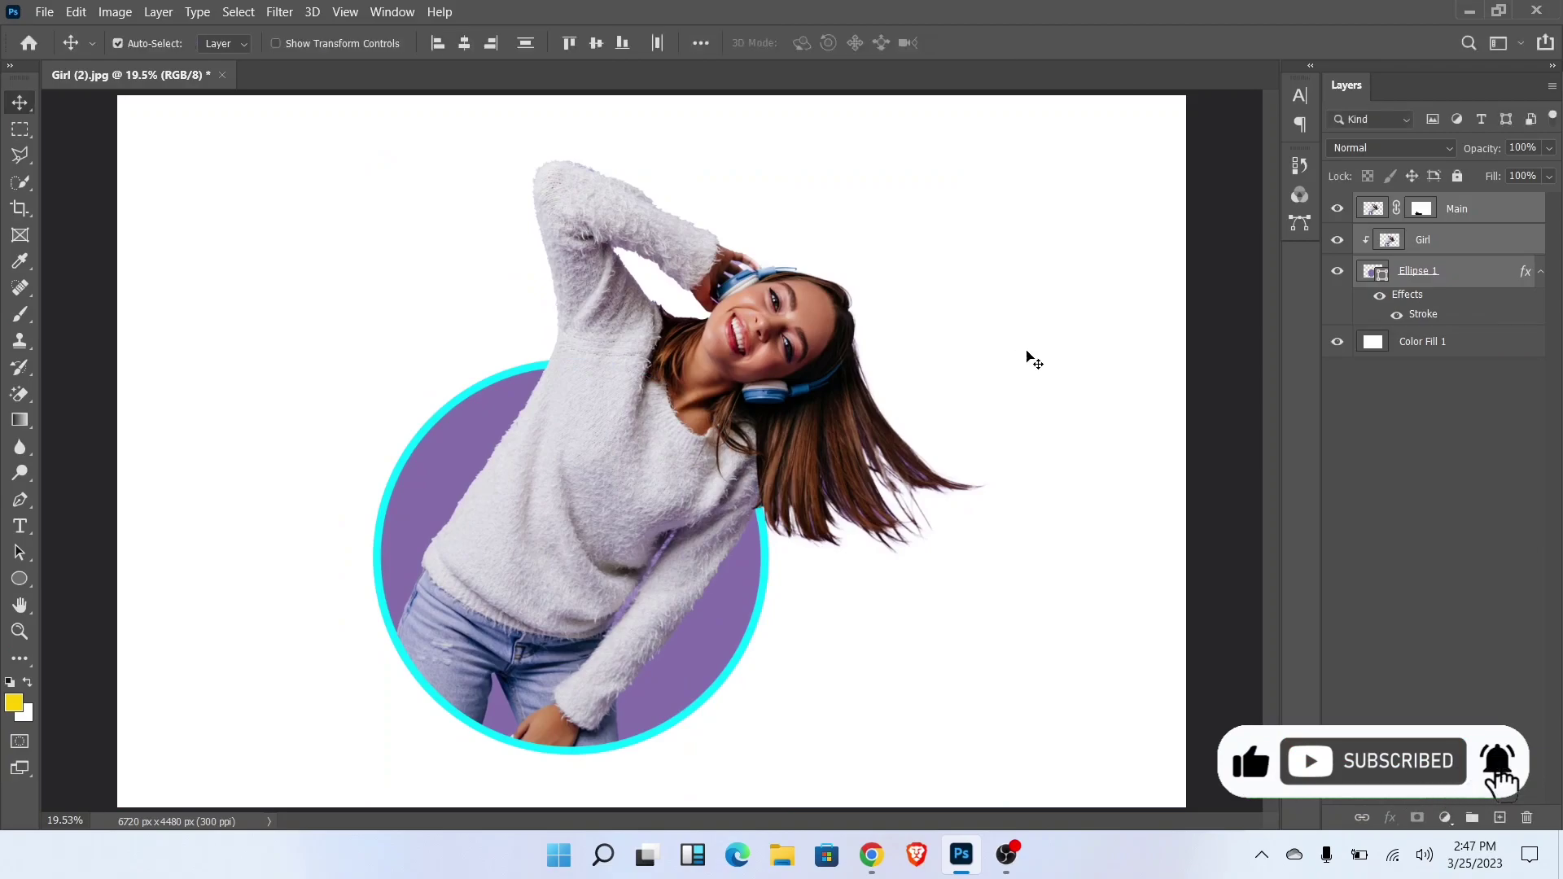